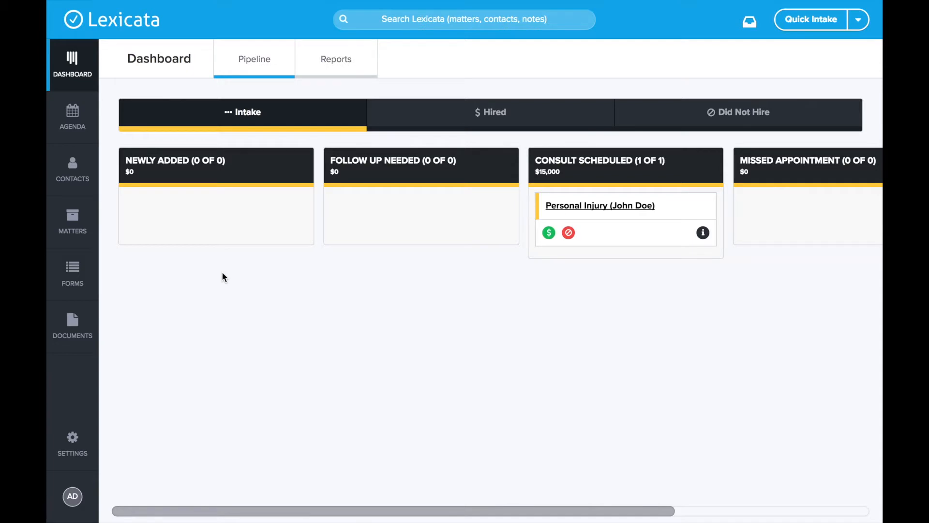
Switch to the Numbers contact spreadsheet and examine the First Name, Middle Name and Last Name column headers
key("ctrl+Left")
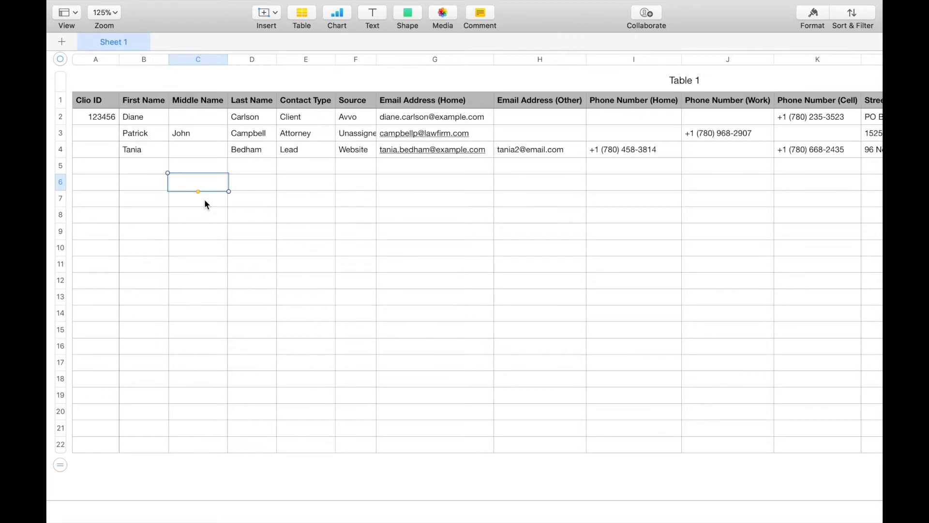
scroll(205, 199, "up", 1)
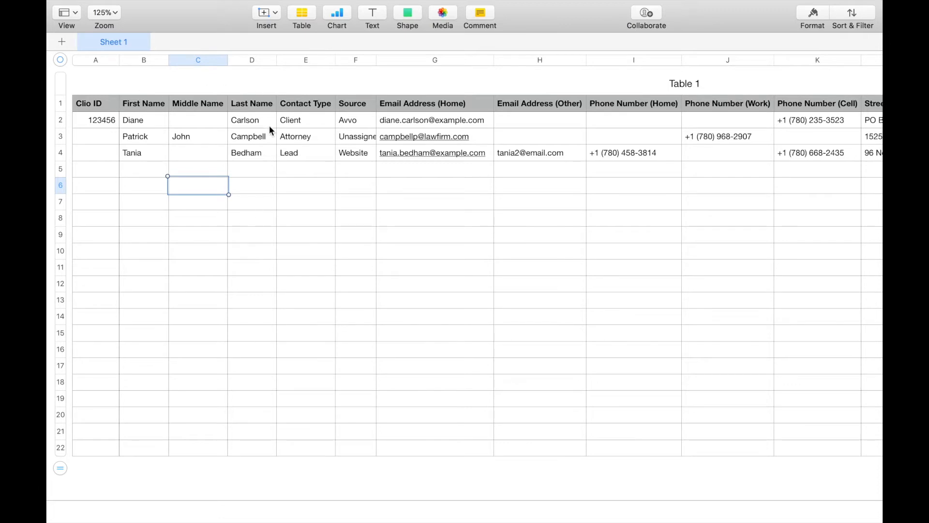
left_click(131, 103)
left_click(196, 103)
left_click(255, 104)
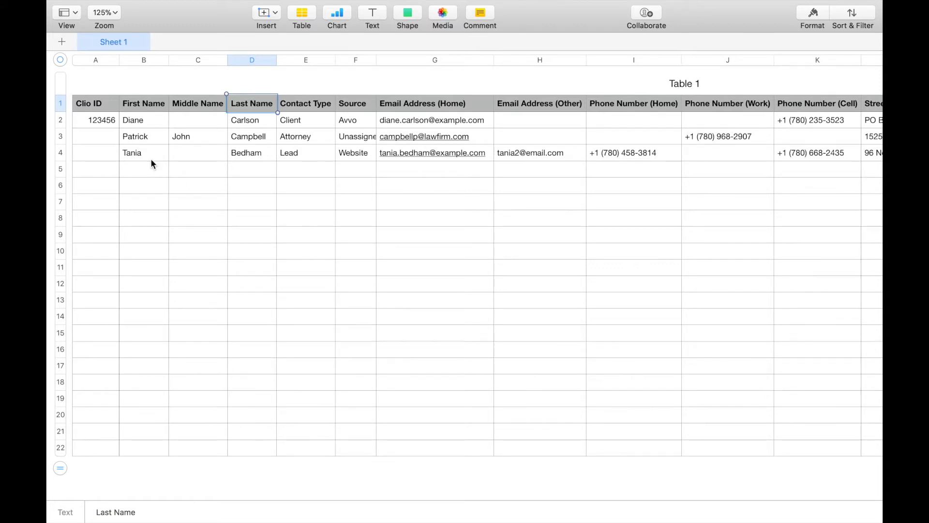
left_click(162, 269)
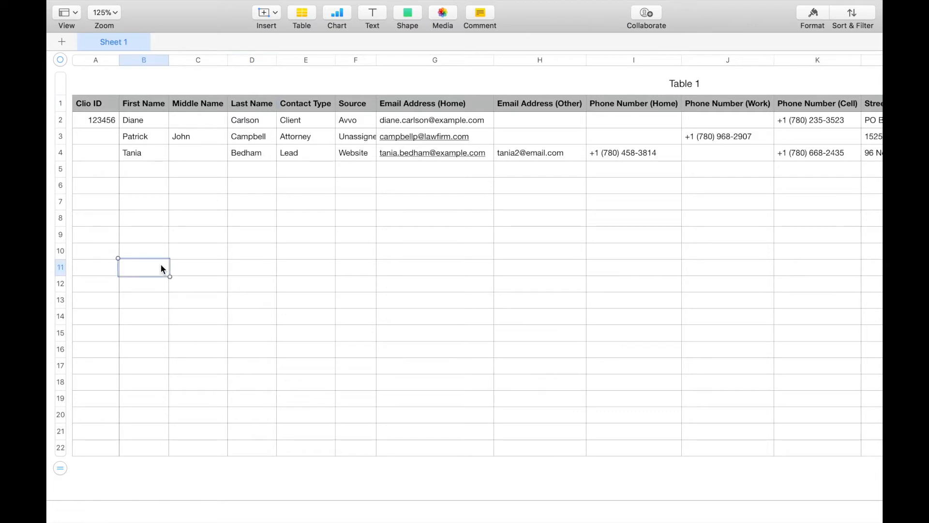
Try entering a sample full name in the single First Name cell B7, and clear that cell
left_click(125, 108)
left_click(126, 199)
type("John Richard Doe")
left_click(173, 240)
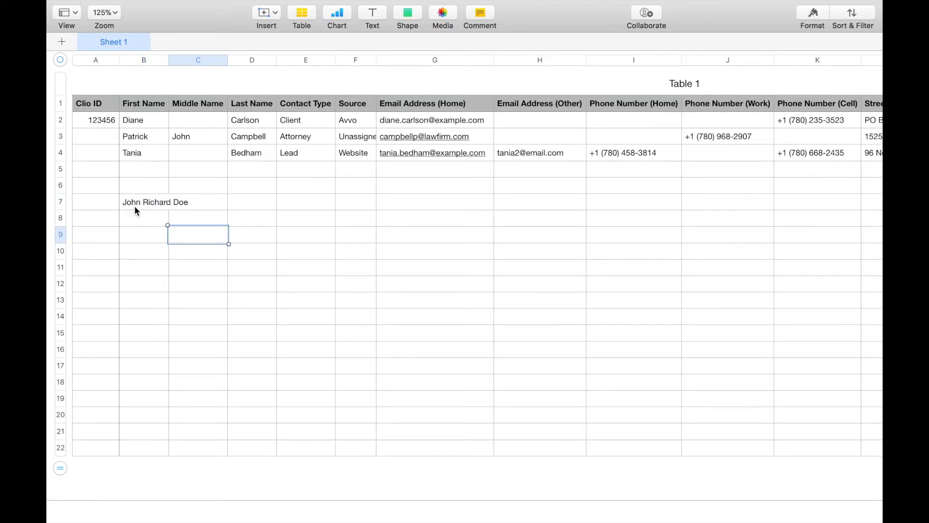
left_click(150, 203)
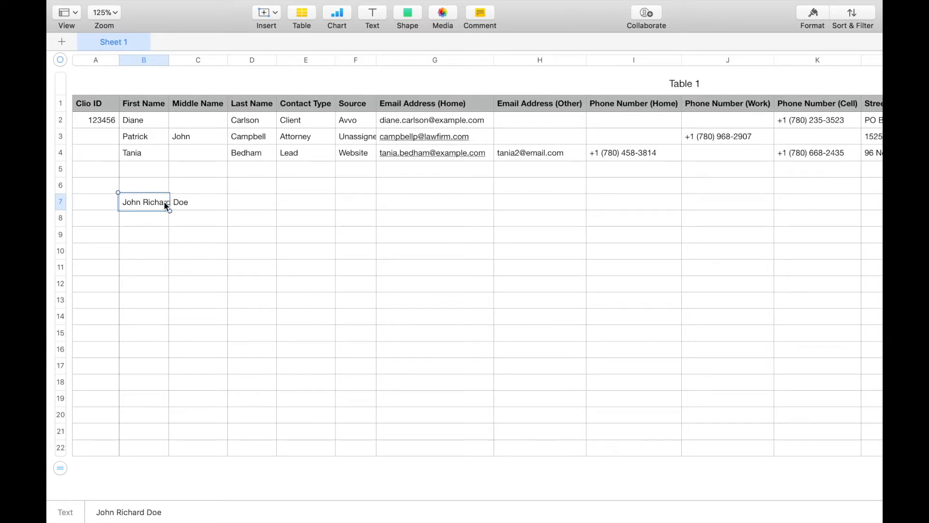
key("BackSpace")
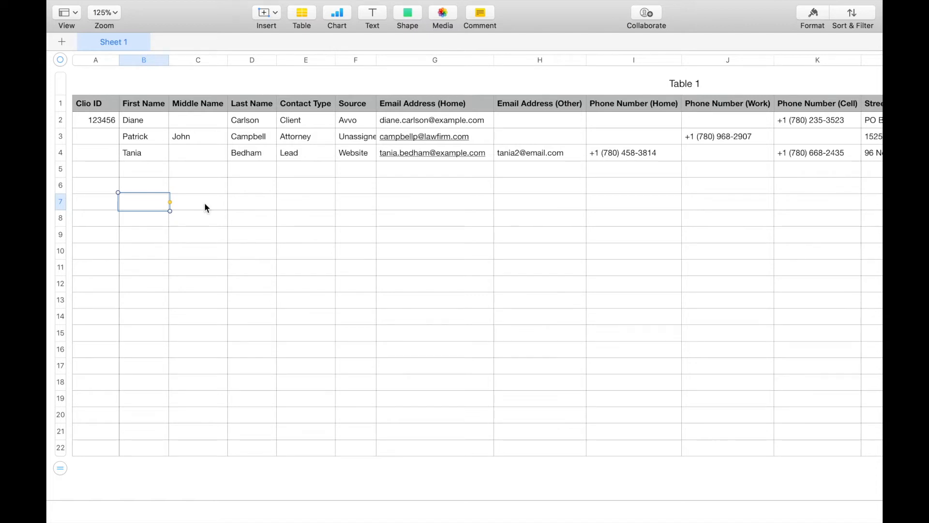
Clear the last name in cell D2 and re-enter the same last name
left_click(244, 121)
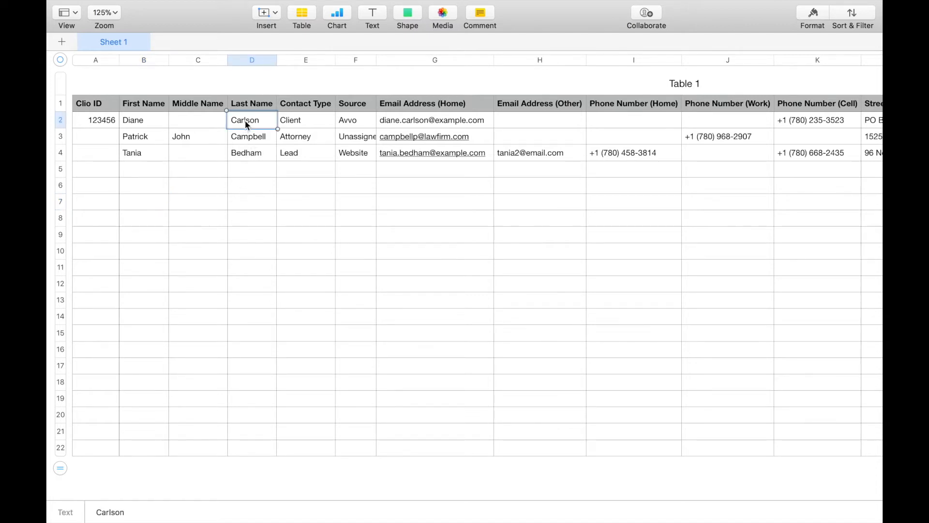
key("BackSpace")
type("Carlson")
Examine the Clio ID, First Name and Last Name columns and their entries in row 2
left_click(102, 105)
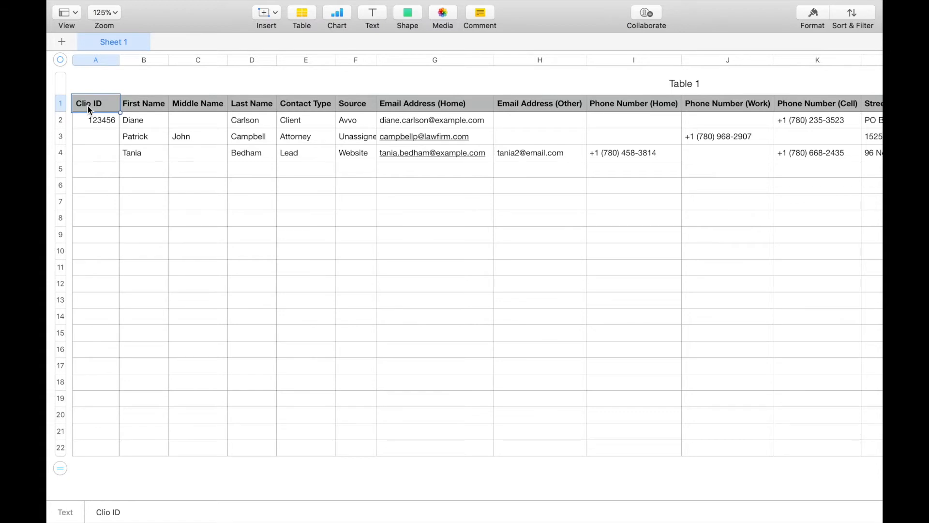
left_click(103, 122)
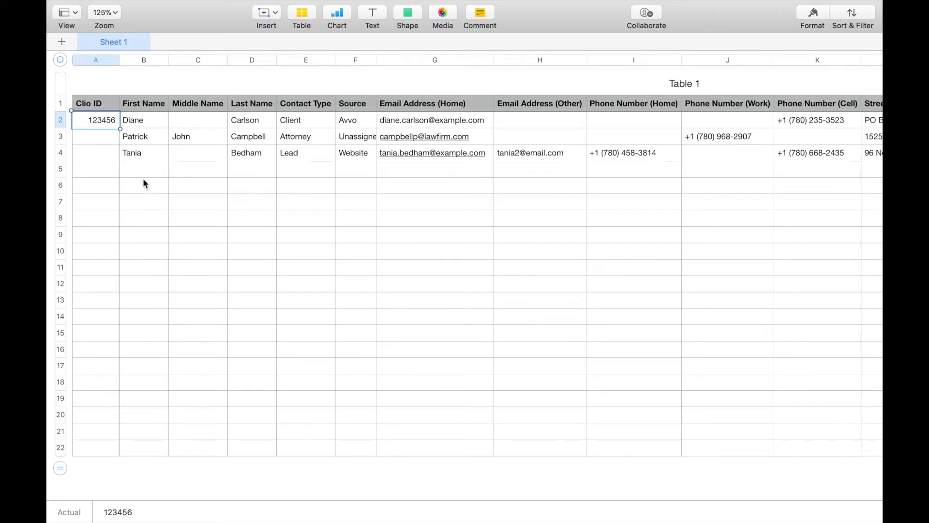
scroll(143, 179, "up", 1)
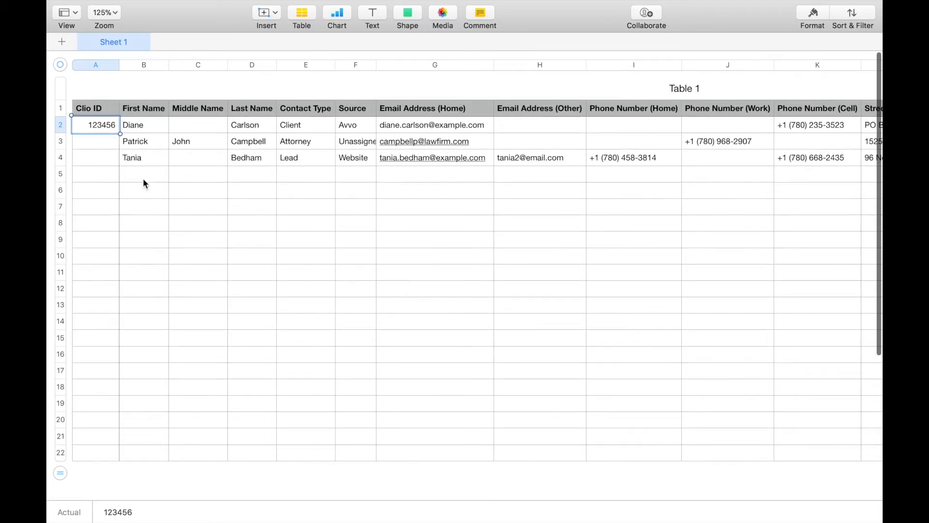
left_click(155, 128)
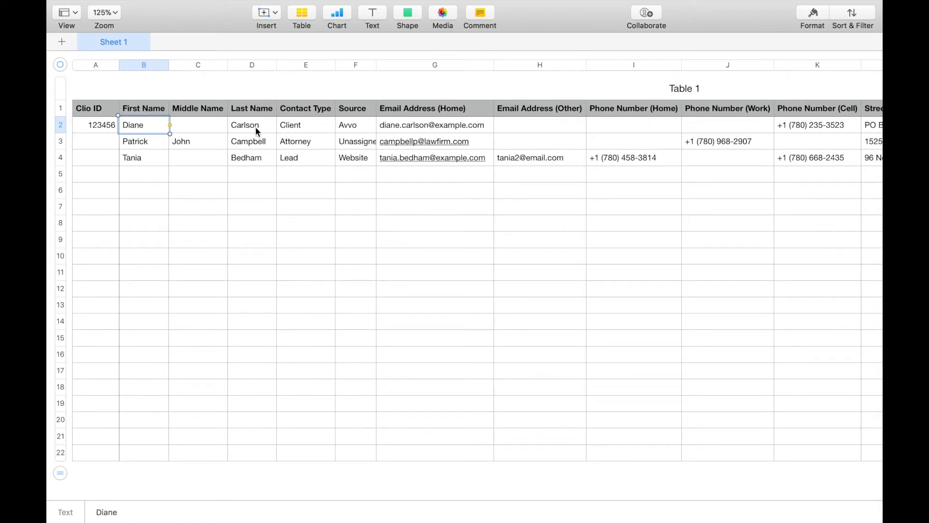
left_click(242, 119)
left_click(130, 110)
left_click(231, 112)
scroll(231, 111, "right", 2)
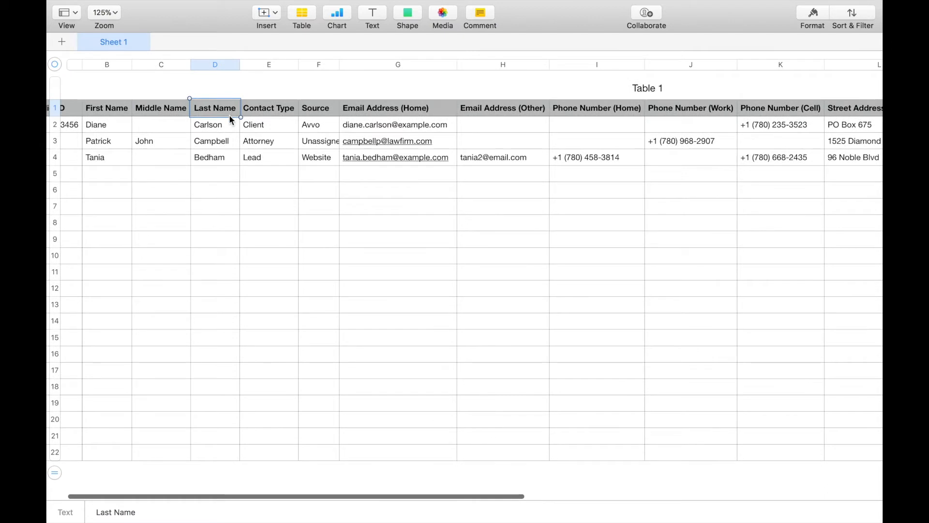
left_click(121, 122)
left_click(201, 125)
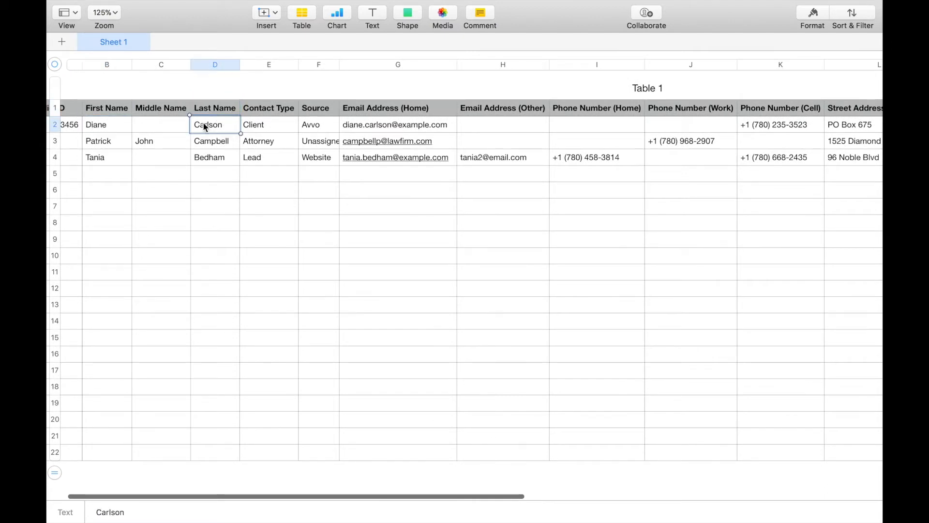
Examine the Contact Type and Source columns and their entries in row 2
scroll(203, 125, "right", 1)
left_click(262, 111)
left_click(261, 125)
scroll(267, 125, "right", 2)
left_click(283, 110)
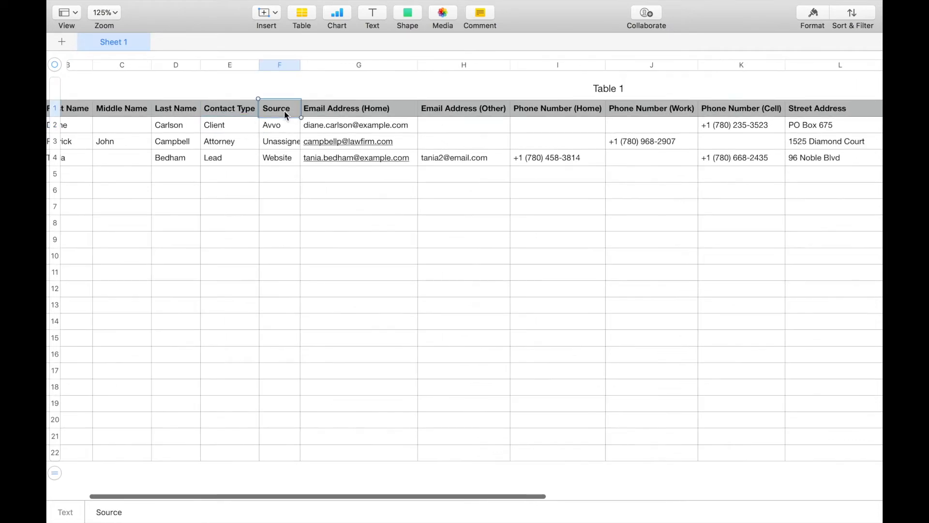
left_click(290, 125)
scroll(288, 123, "right", 3)
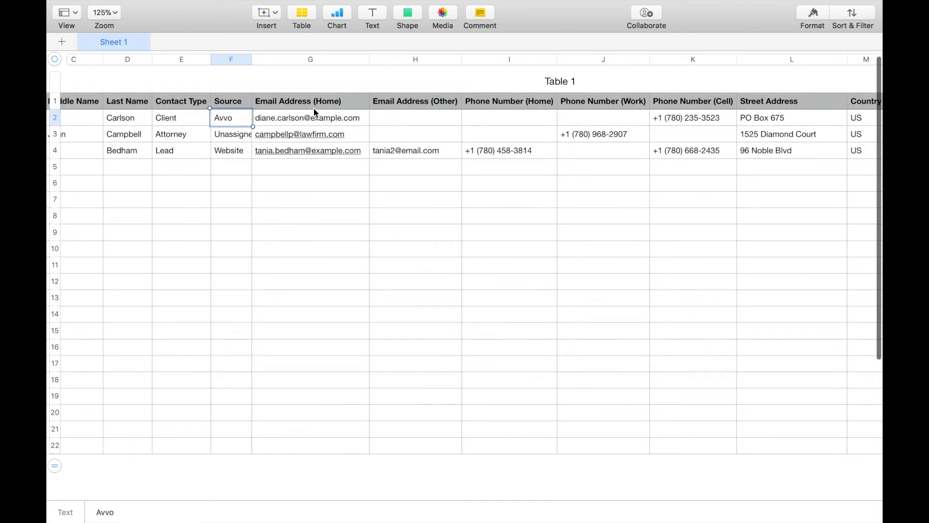
Examine the email address, phone number and street address columns, comparing their headers with the entries in row 2
left_click(303, 105)
left_click(295, 119)
scroll(295, 120, "right", 5)
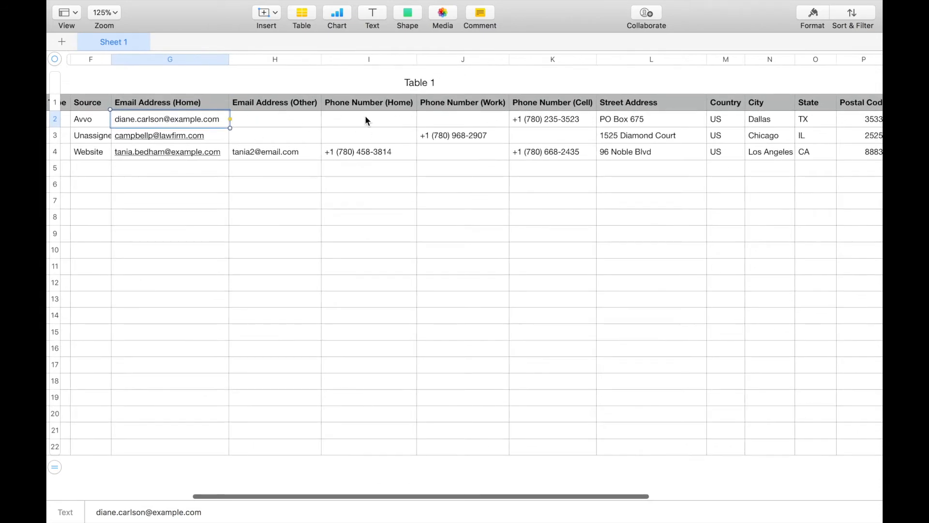
left_click(312, 124)
left_click(344, 126)
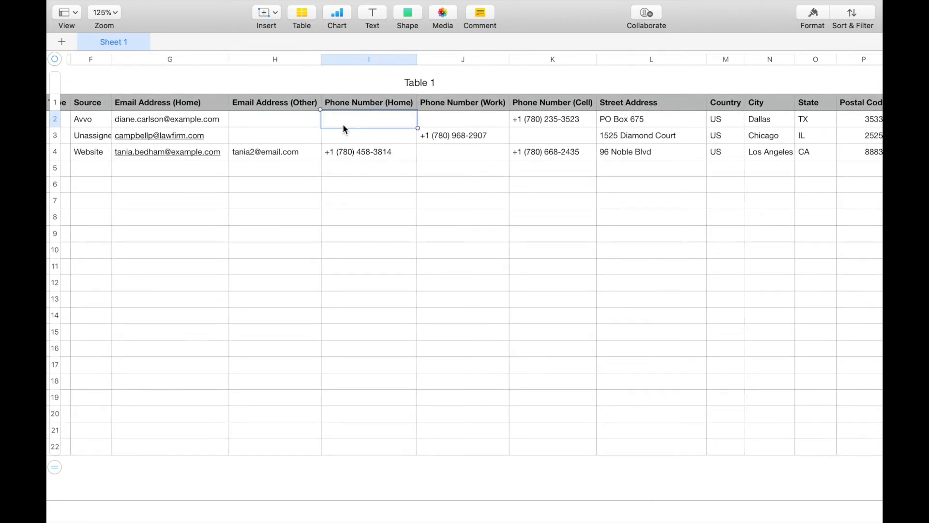
scroll(352, 127, "left", 5)
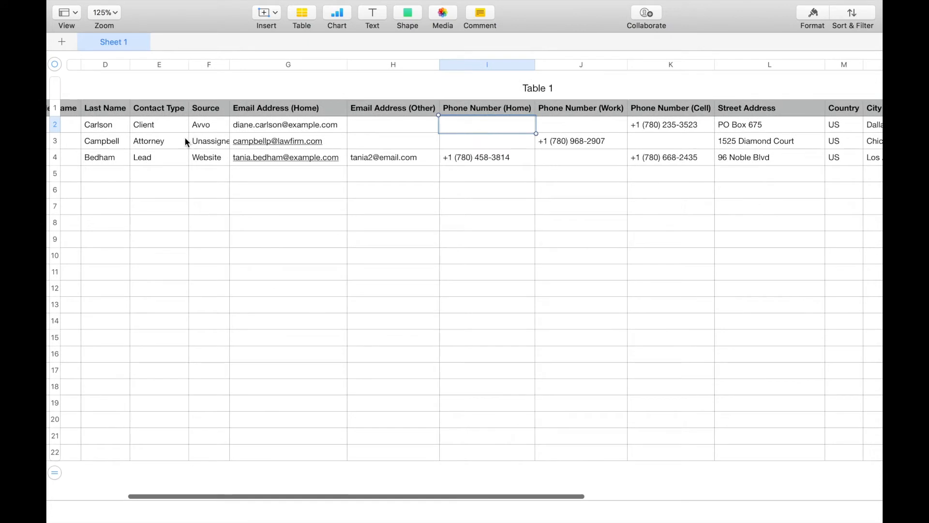
scroll(420, 157, "right", 2)
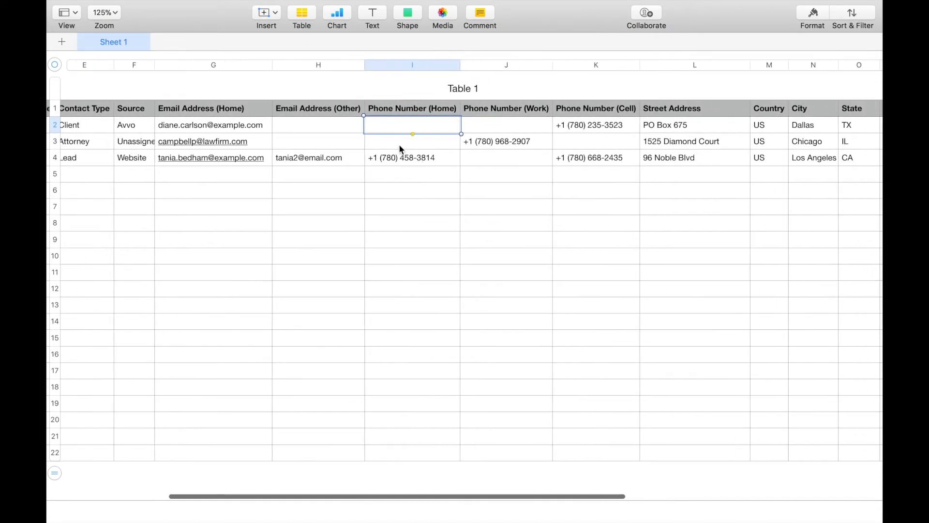
scroll(407, 149, "right", 3)
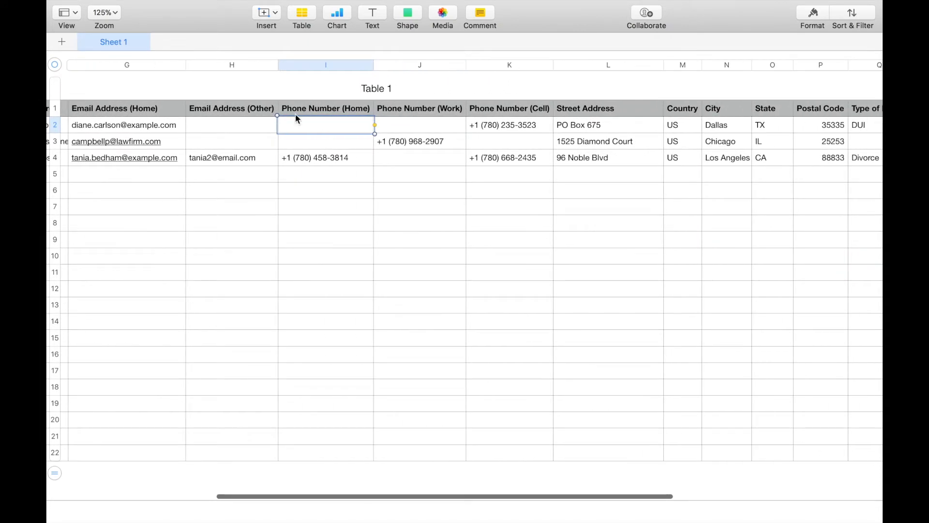
left_click(530, 125)
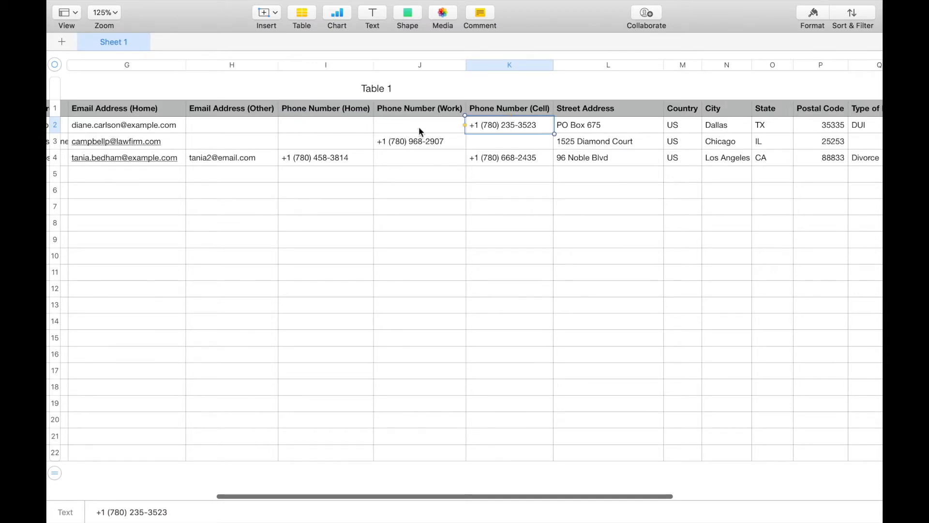
scroll(420, 130, "right", 5)
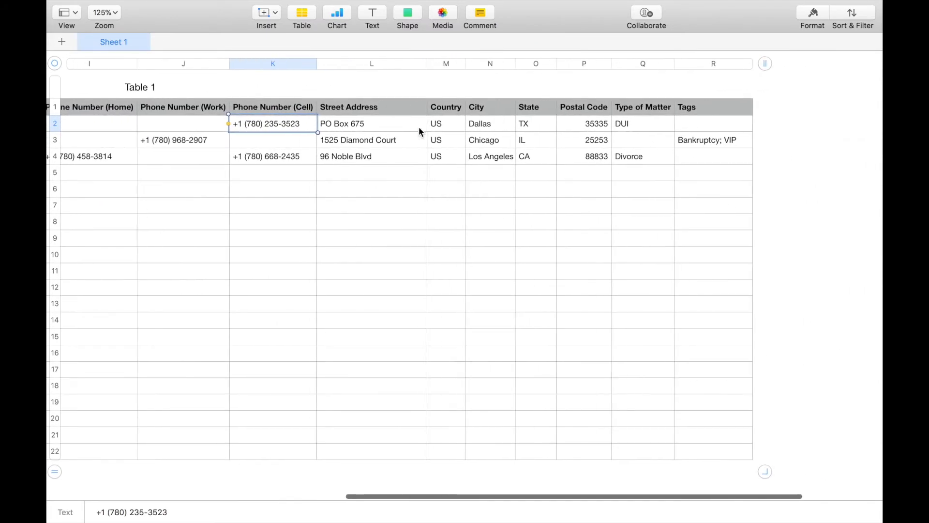
left_click(352, 106)
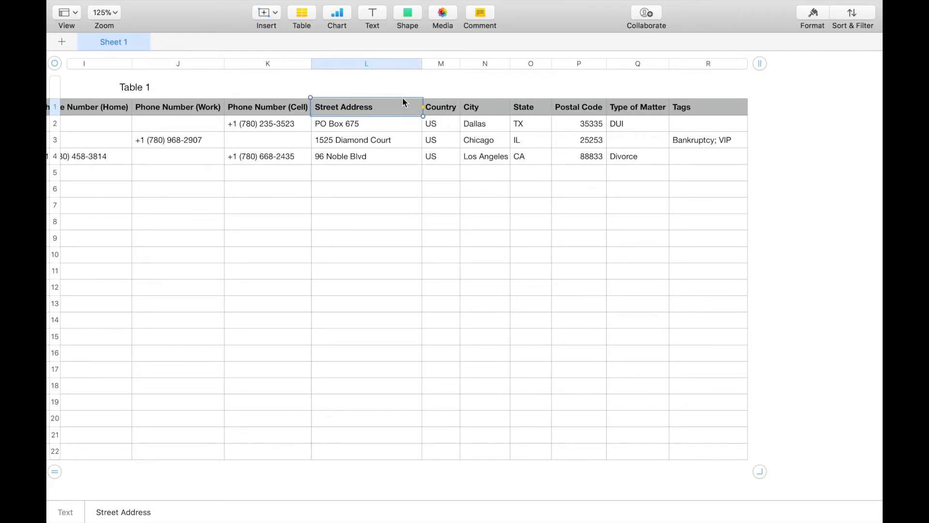
left_click(340, 210)
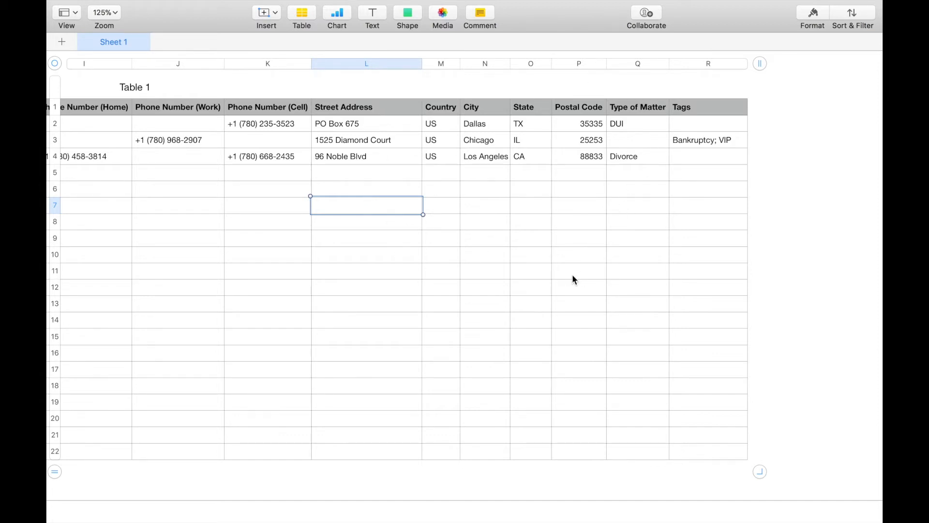
Examine the Type of Matter column, comparing the entries in rows 2 and 4 with the empty cell in row 3
scroll(608, 184, "right", 2)
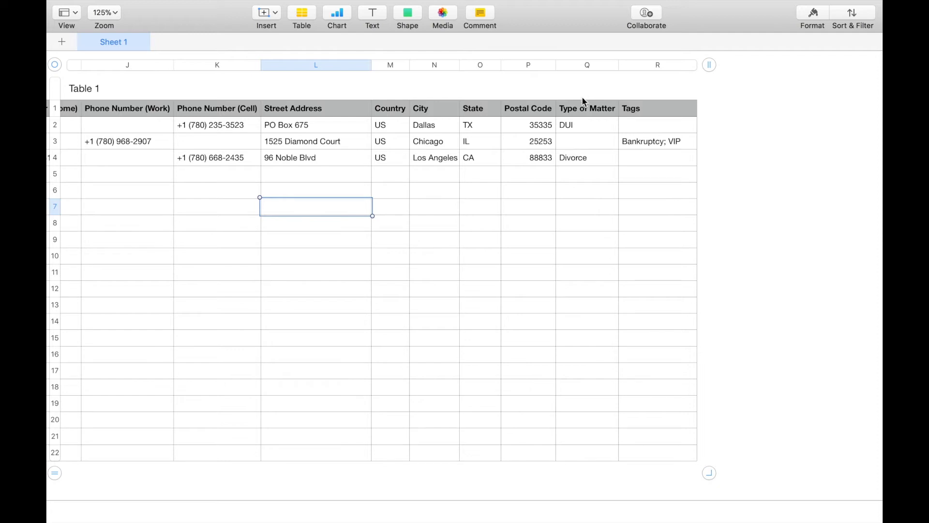
left_click(588, 117)
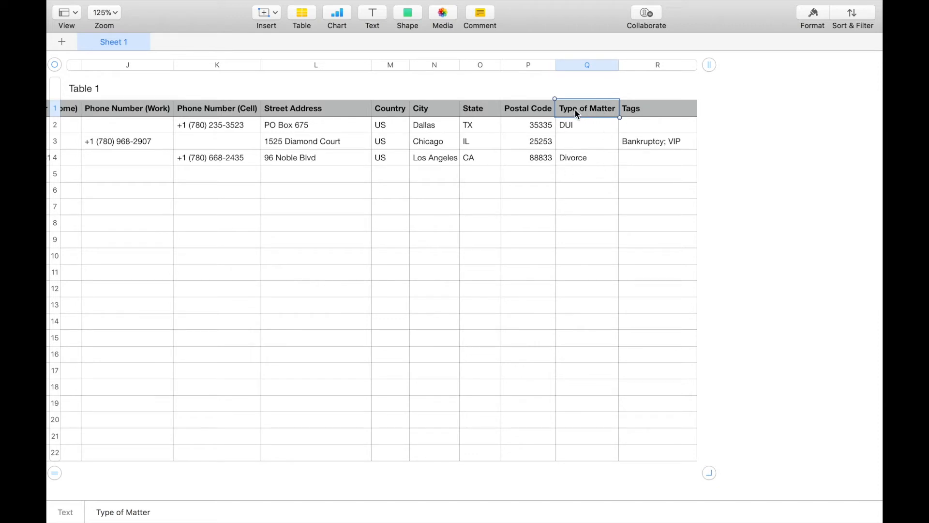
left_click(579, 124)
left_click(583, 161)
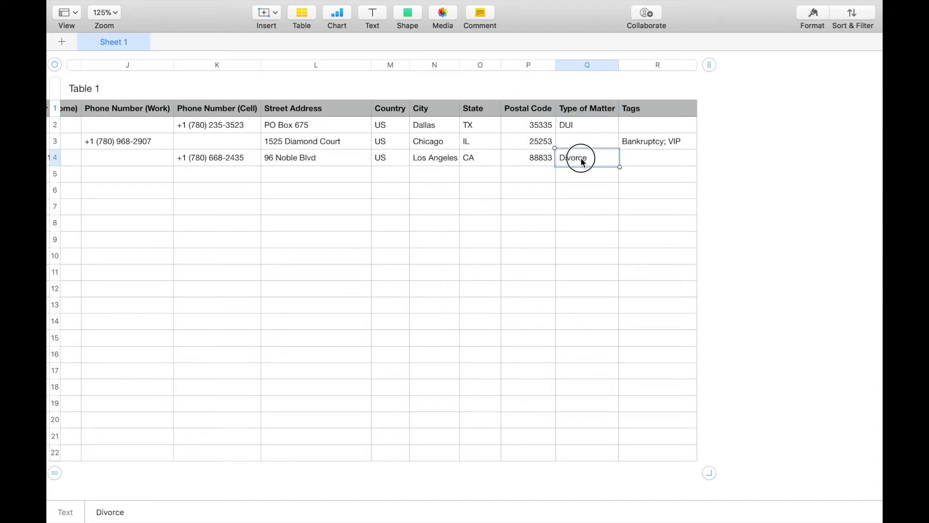
left_click(581, 125)
left_click(580, 151)
left_click(584, 148)
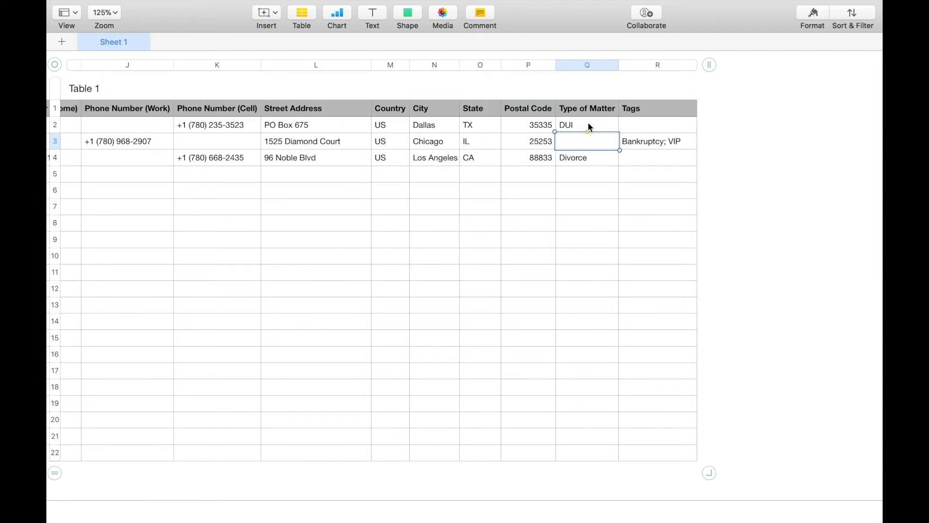
left_click(589, 128)
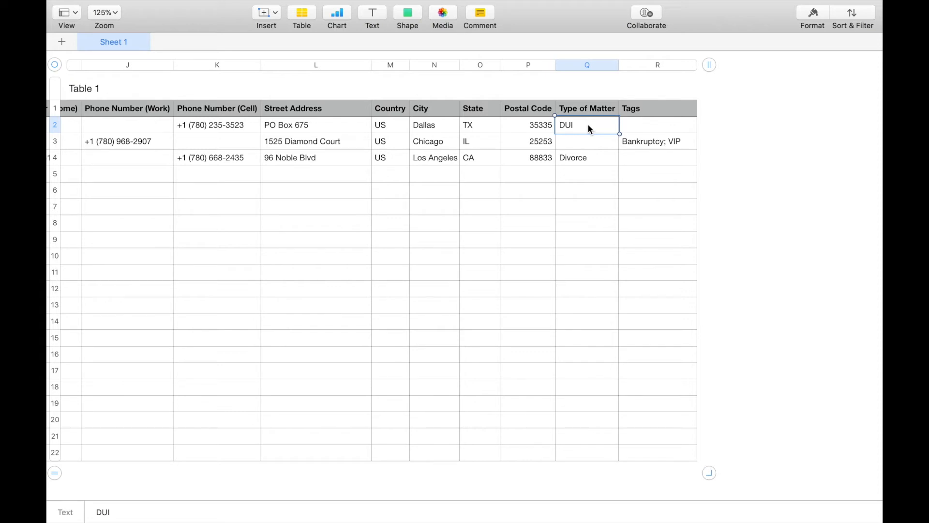
left_click(583, 157)
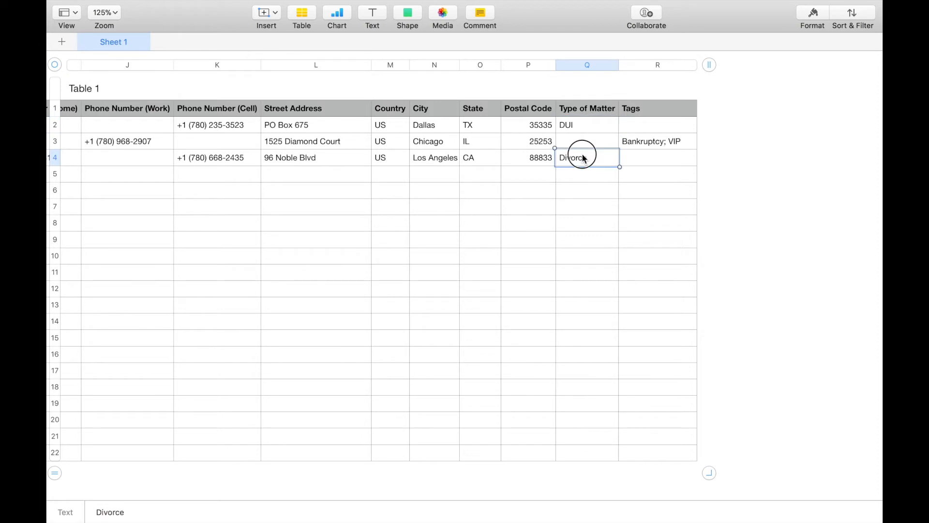
left_click(584, 128)
left_click(585, 163)
left_click(581, 126)
left_click(577, 146)
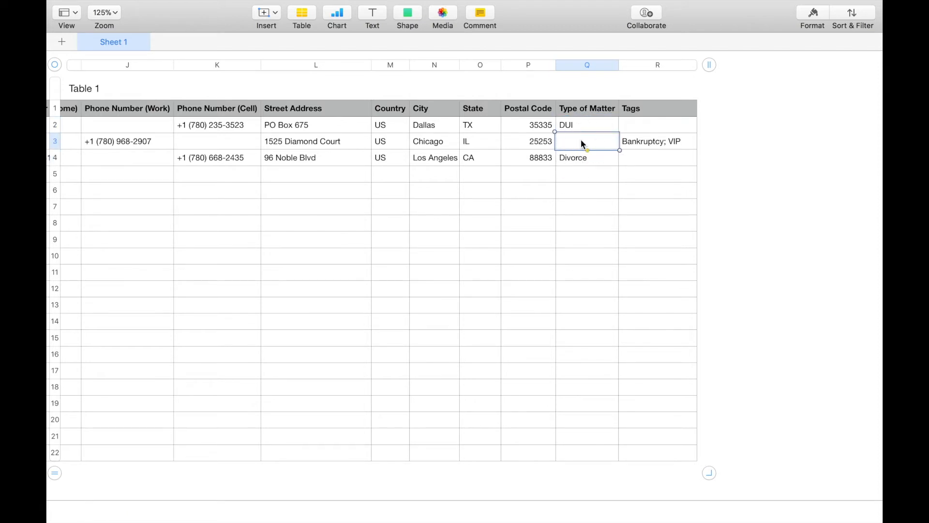
Examine the First Name, Contact Type and Source entries in row 3
scroll(570, 138, "left", 15)
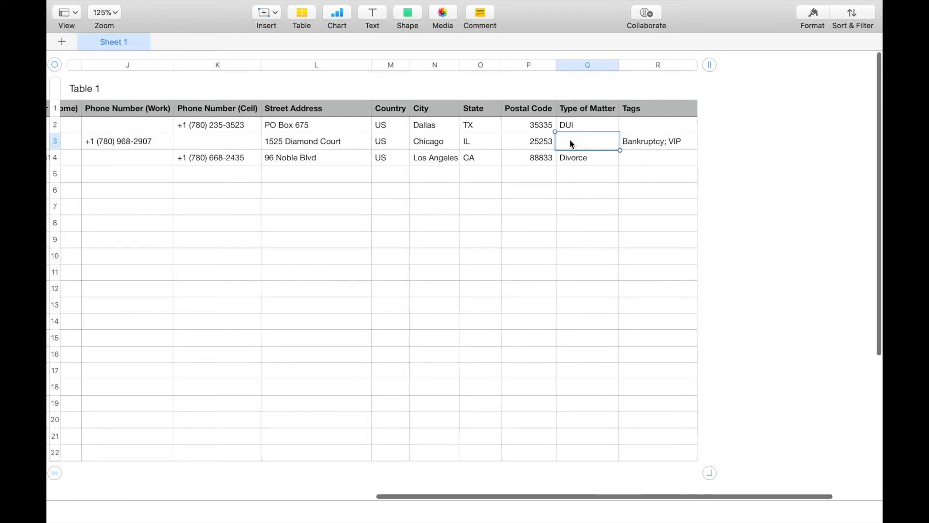
left_click(149, 140)
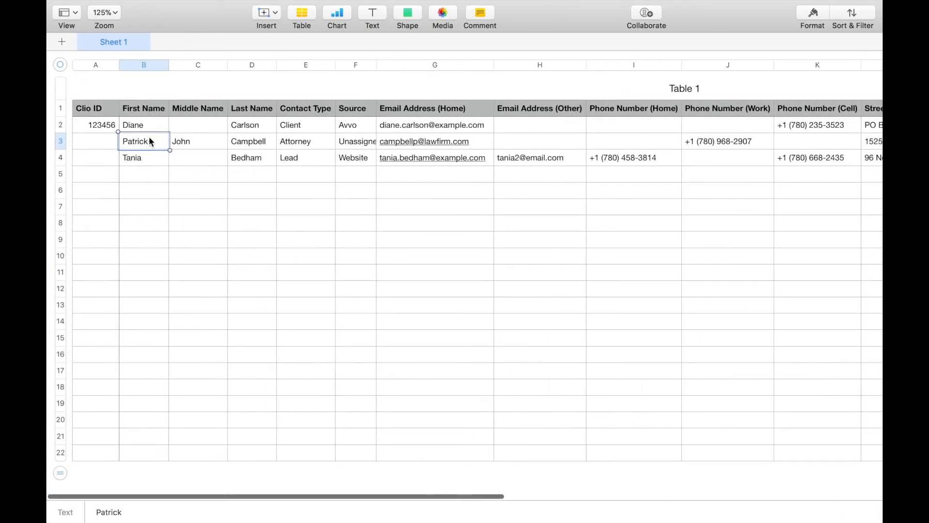
left_click(294, 137)
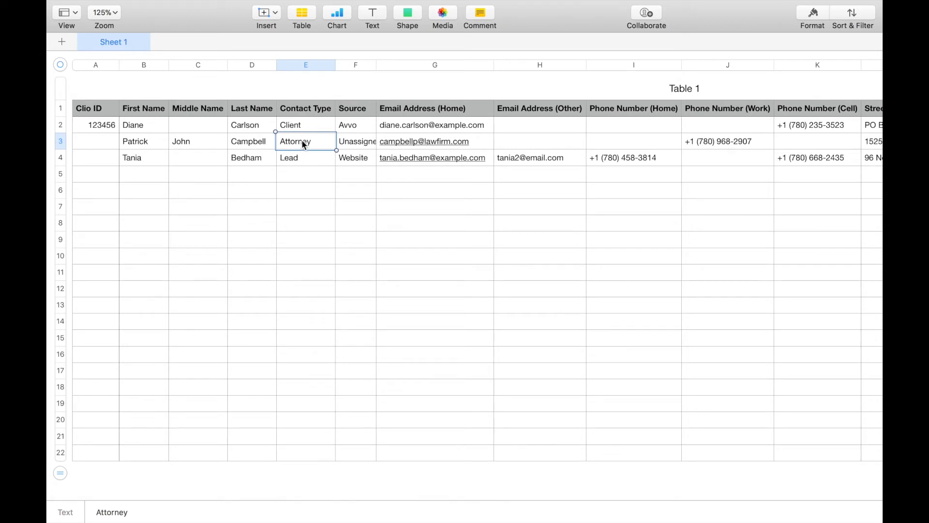
left_click(354, 141)
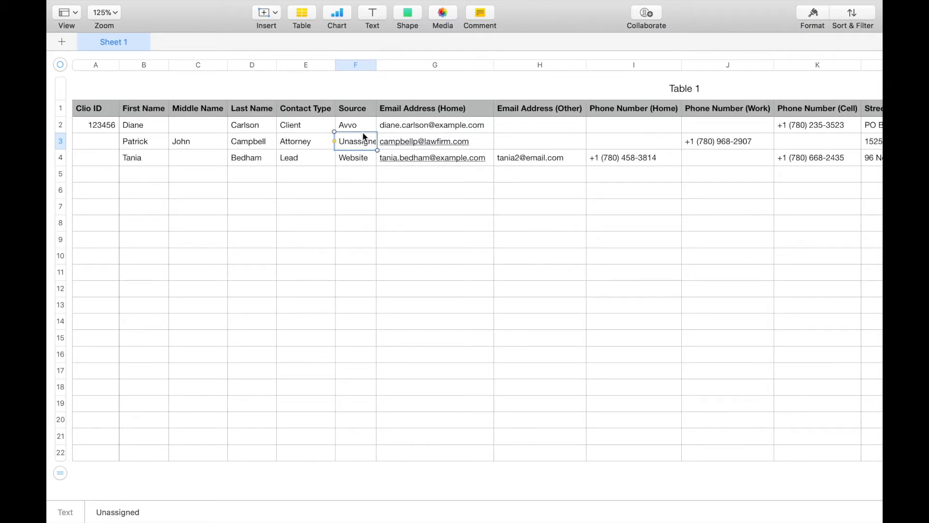
Compare the empty Type of Matter cell in row 3 with the column header and the entries in rows 2 and 4
scroll(357, 143, "right", 10)
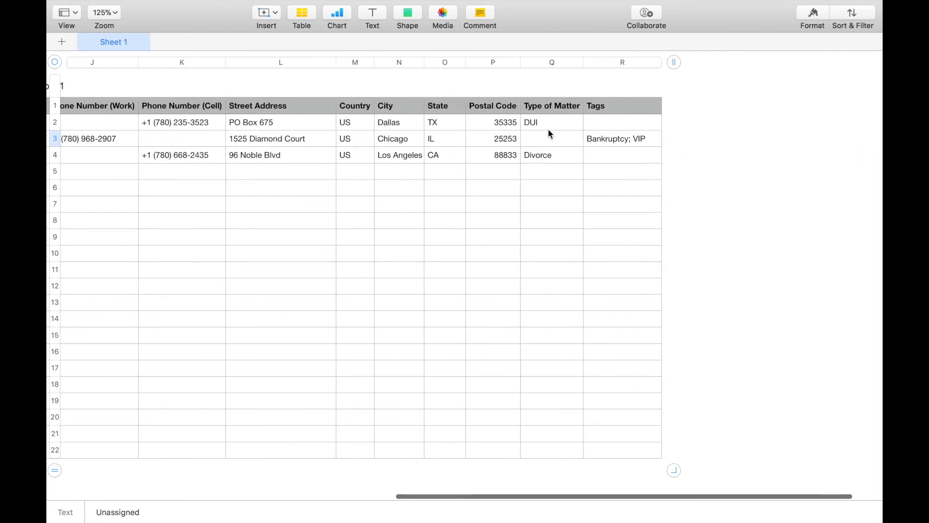
left_click(552, 143)
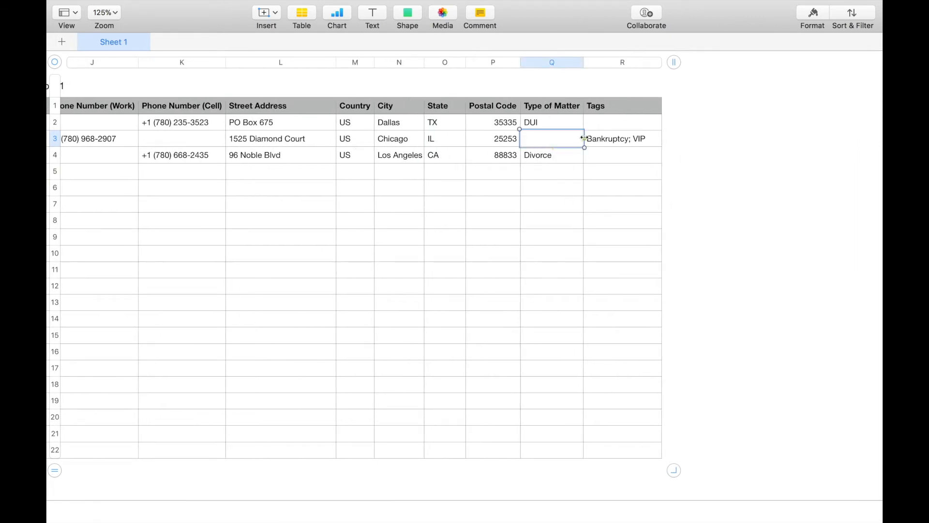
left_click(552, 108)
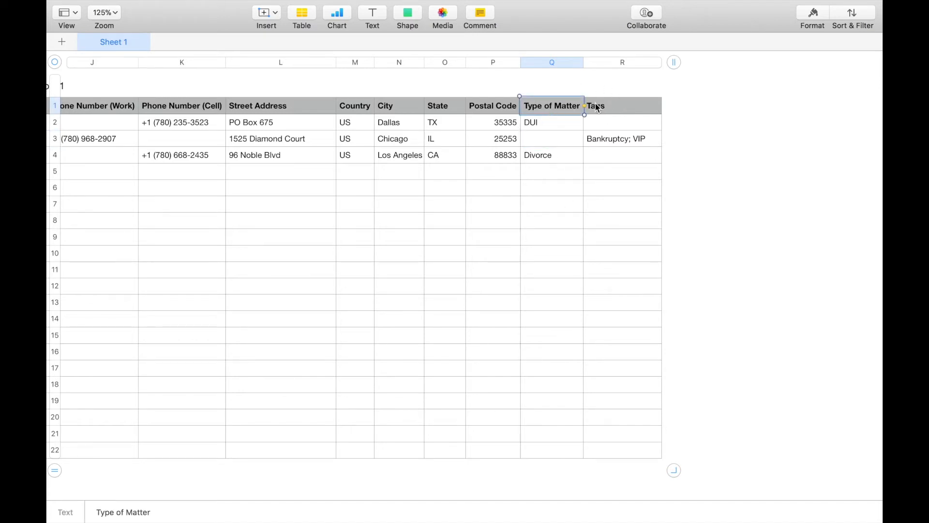
left_click(551, 121)
left_click(551, 153)
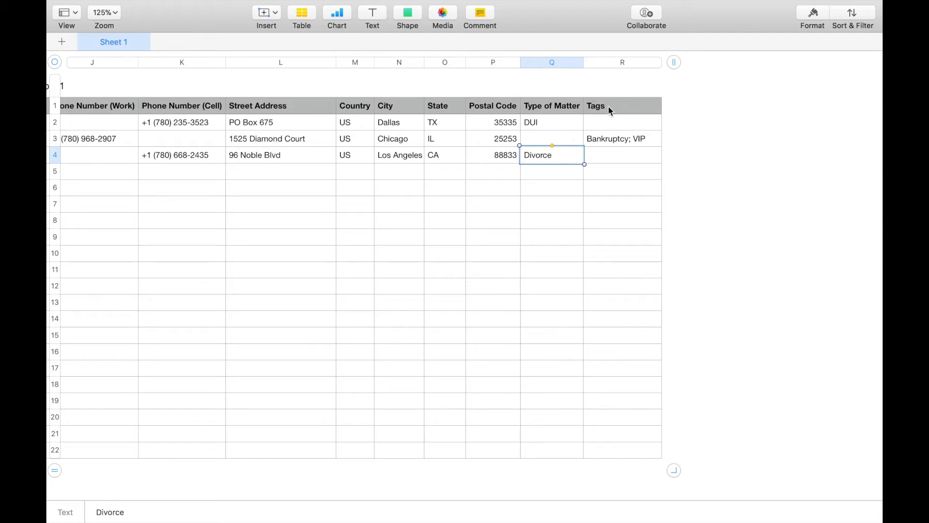
Examine the Tags column header, its multiple-tag entry in row 3 and the empty cell in row 4
left_click(626, 107)
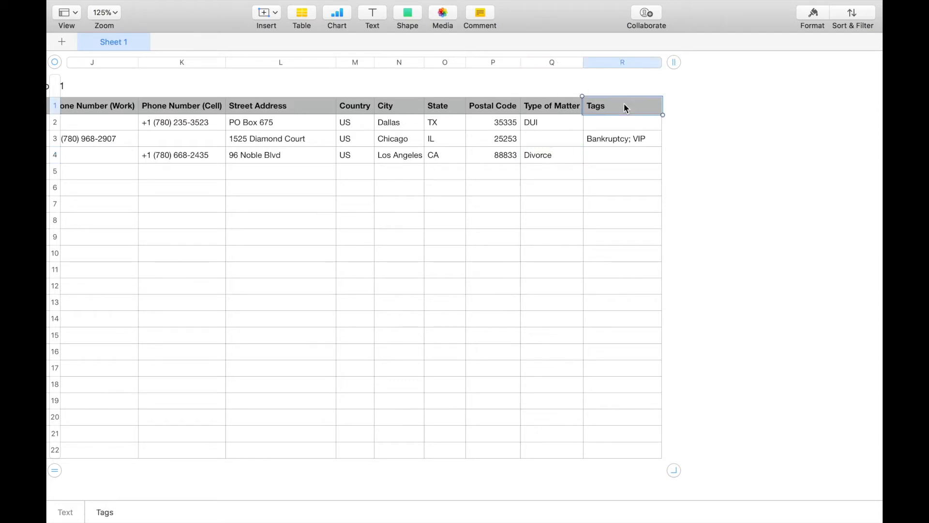
left_click(607, 141)
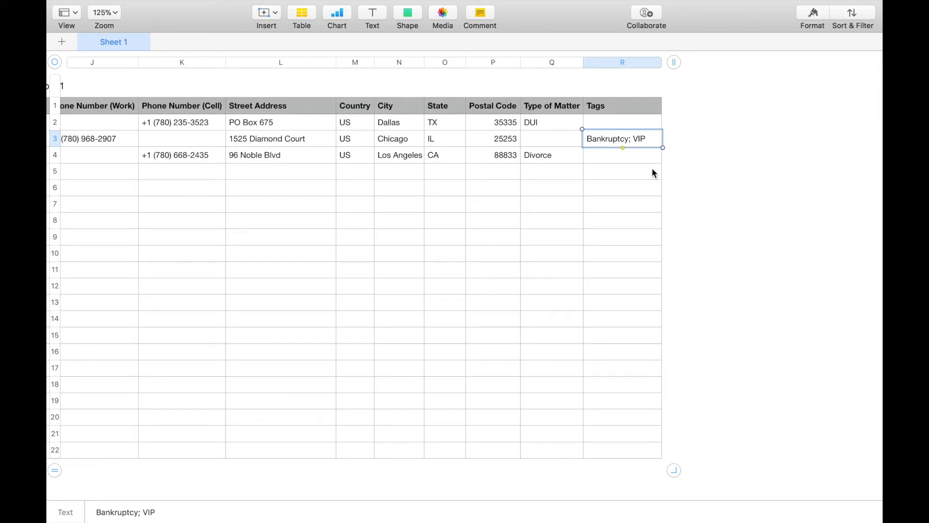
left_click(632, 139)
left_click(610, 155)
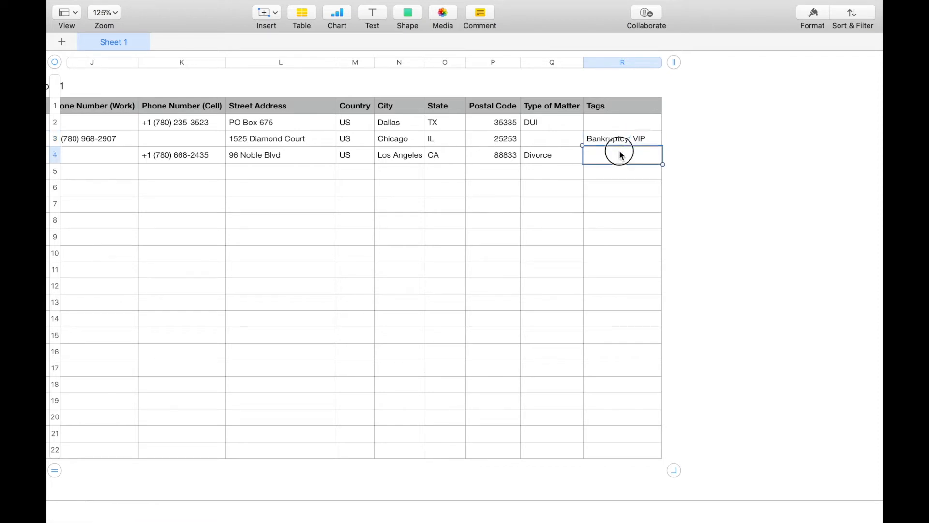
Change the separator in row 3's Tags cell to a comma so that it reads "Bankruptcy, VIP"
left_click(628, 138)
left_click(630, 139)
type(",")
key("Return")
left_click(633, 141)
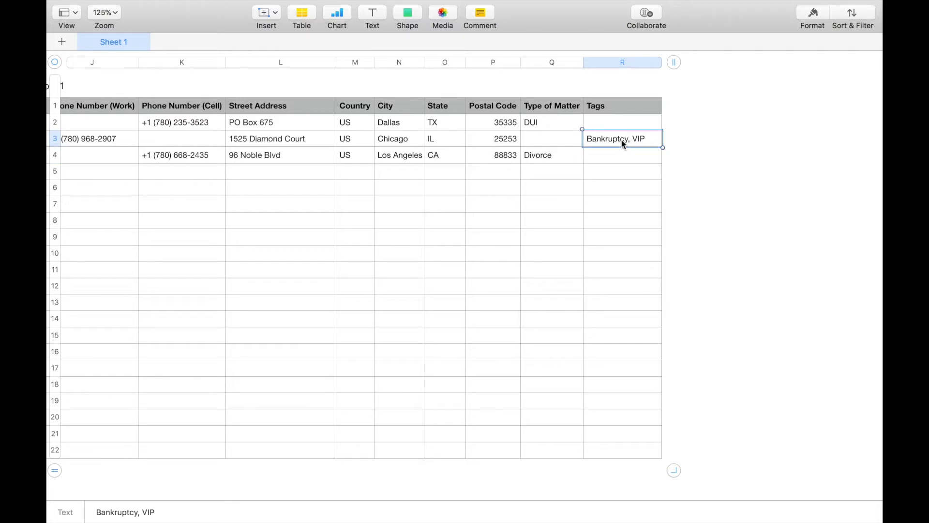
Restore the semicolon separator in row 3's Tags cell so that it reads "Bankruptcy; VIP"
left_click(632, 141)
key("BackSpace")
key("BackSpace")
type(";")
left_click(631, 179)
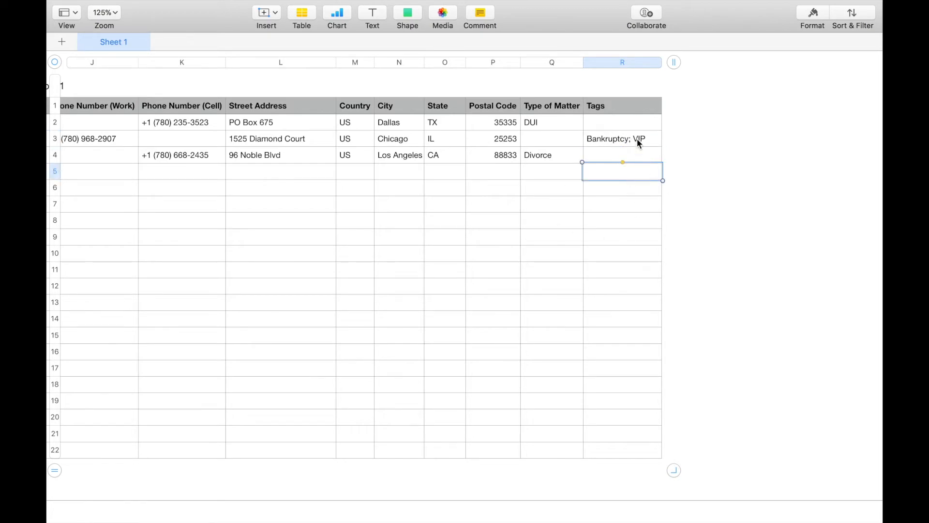
Switch to Lexicata and start a contact import from a spreadsheet (Excel or CSV) in the Contacts settings
scroll(636, 139, "left", 15)
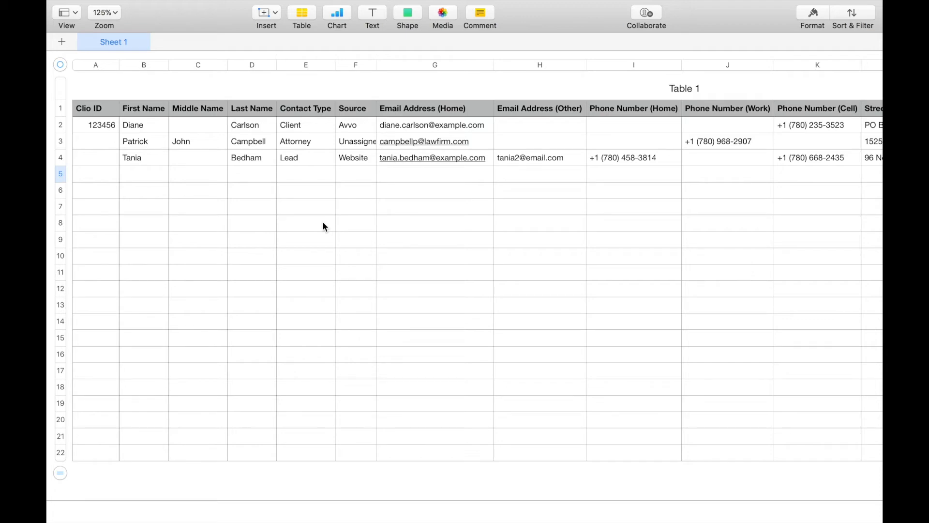
key("ctrl+Right")
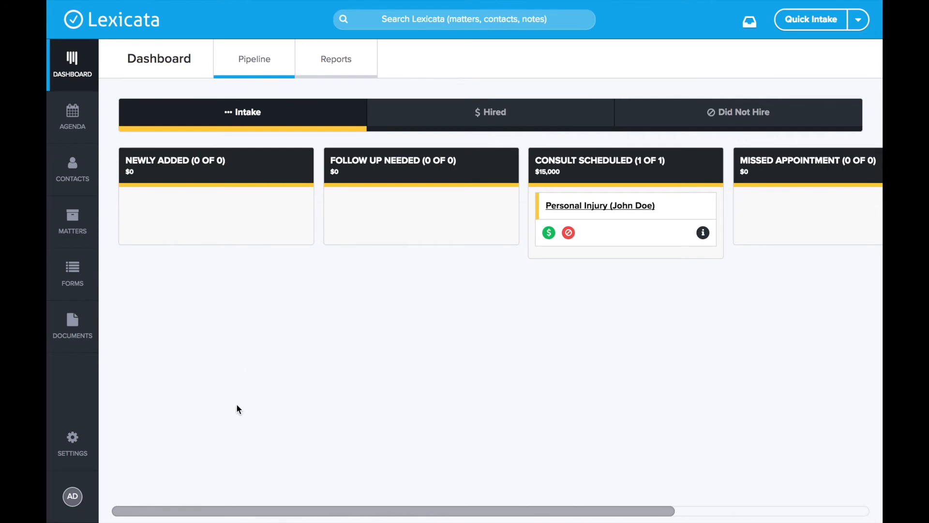
left_click(82, 446)
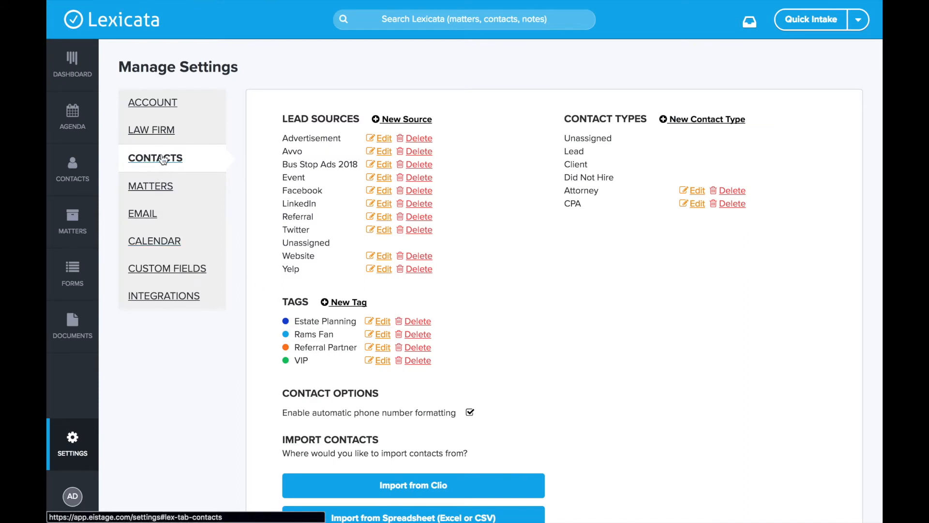
scroll(339, 339, "down", 2)
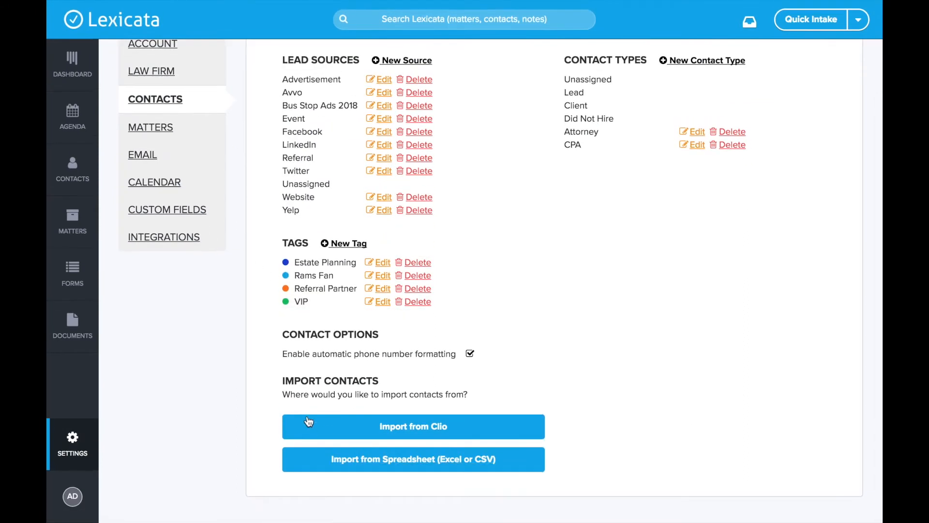
left_click_drag(282, 383, 394, 380)
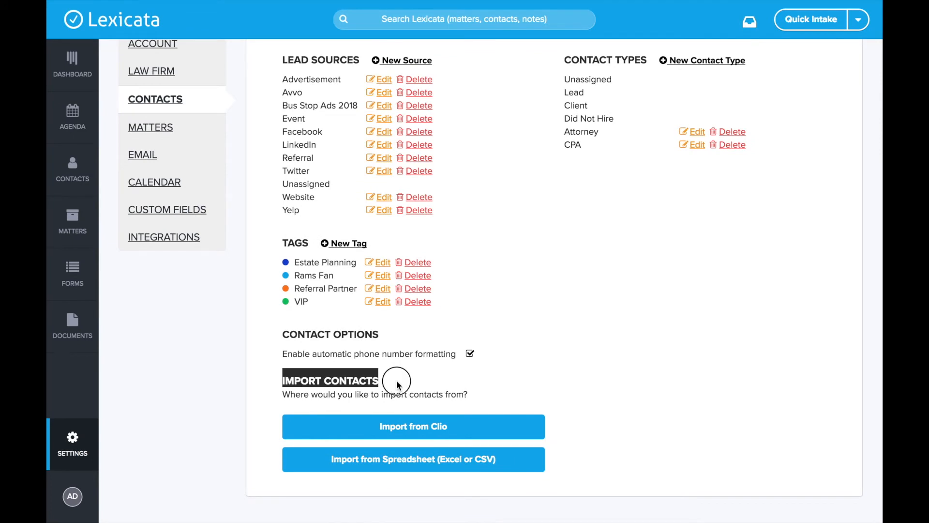
left_click(394, 380)
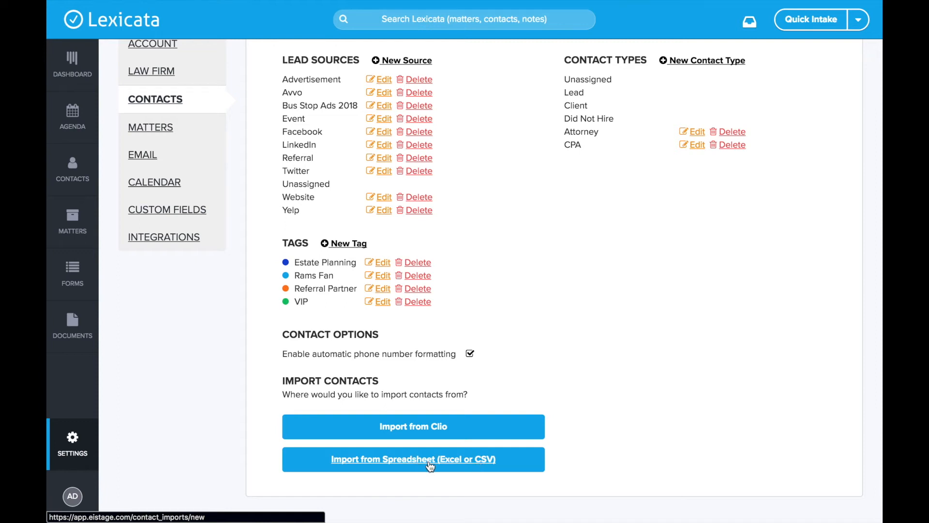
left_click(383, 461)
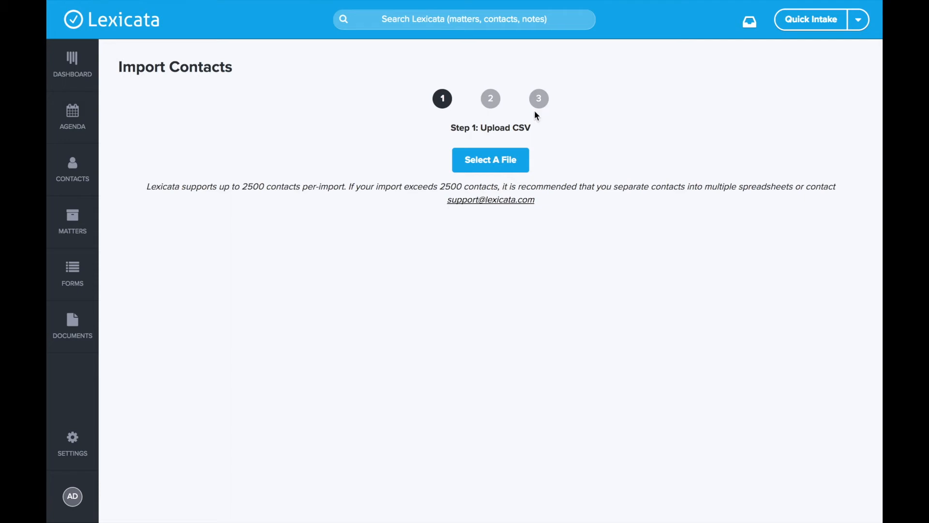
Read the note about the maximum number of contacts supported per import
left_click_drag(145, 187, 842, 189)
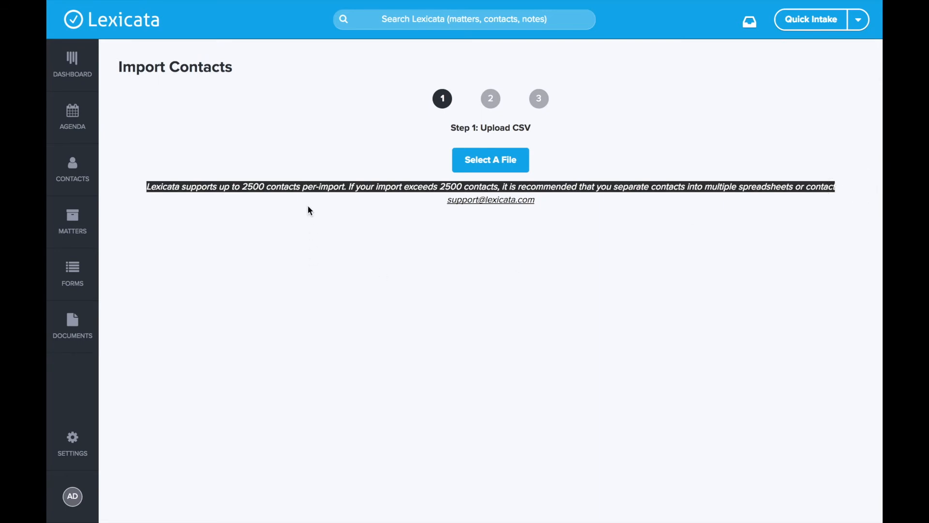
left_click(267, 198)
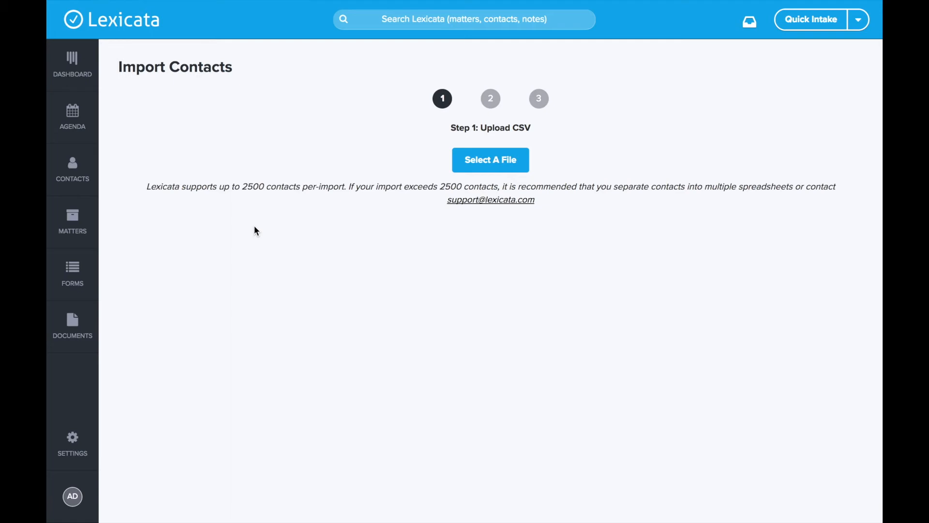
double_click(254, 187)
left_click(297, 183)
Upload the contact-import-spreadsheet CSV file from the Desktop and continue to the field mapping
left_click(500, 162)
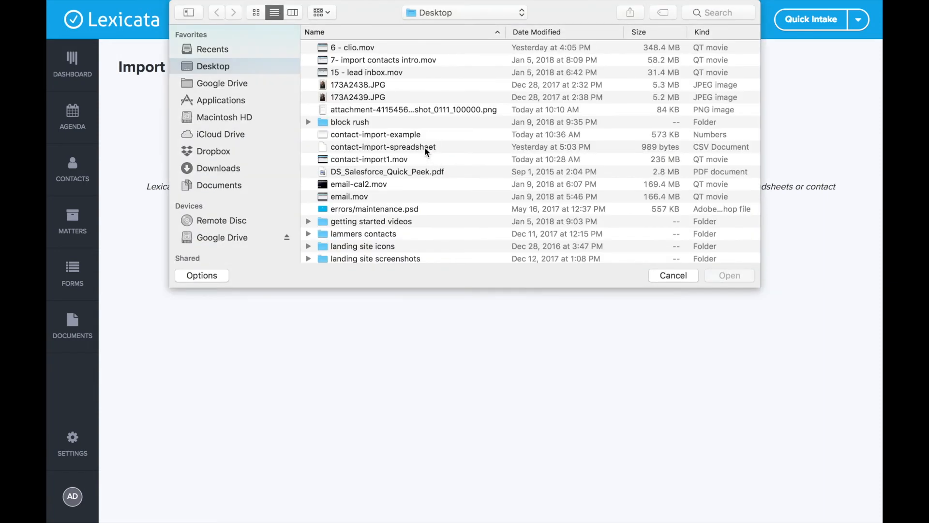
left_click(425, 147)
left_click(731, 278)
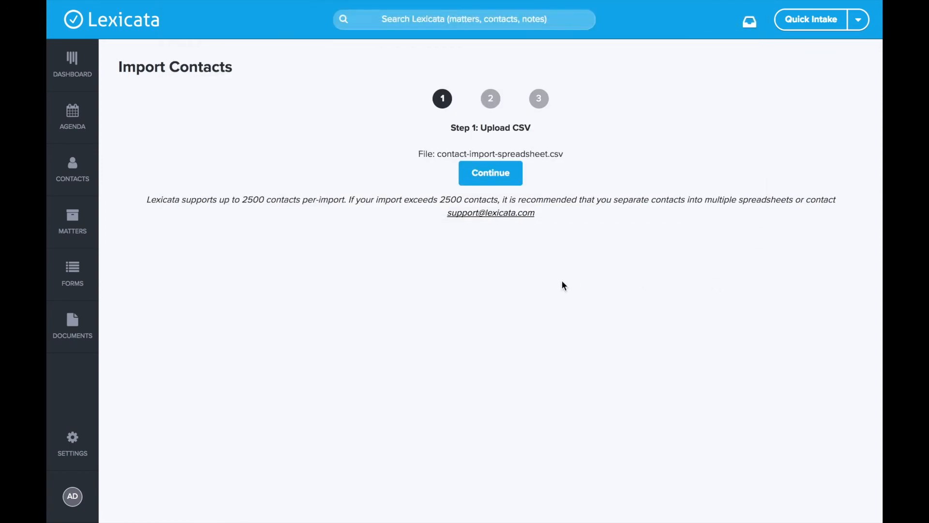
left_click_drag(422, 150, 562, 154)
left_click(563, 156)
left_click_drag(550, 152, 564, 153)
left_click(565, 153)
left_click(490, 174)
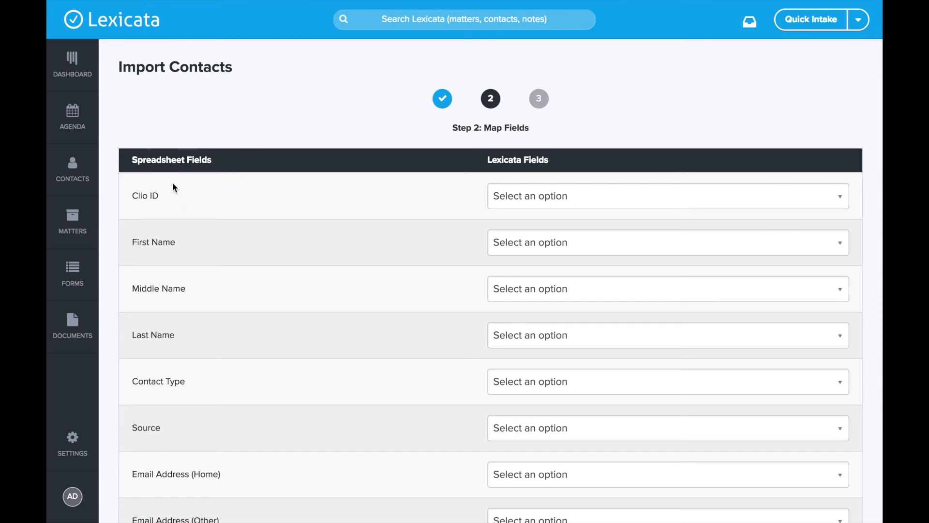
Examine the list of spreadsheet fields awaiting mapping, from the address fields back up to Clio ID
scroll(172, 184, "down", 1)
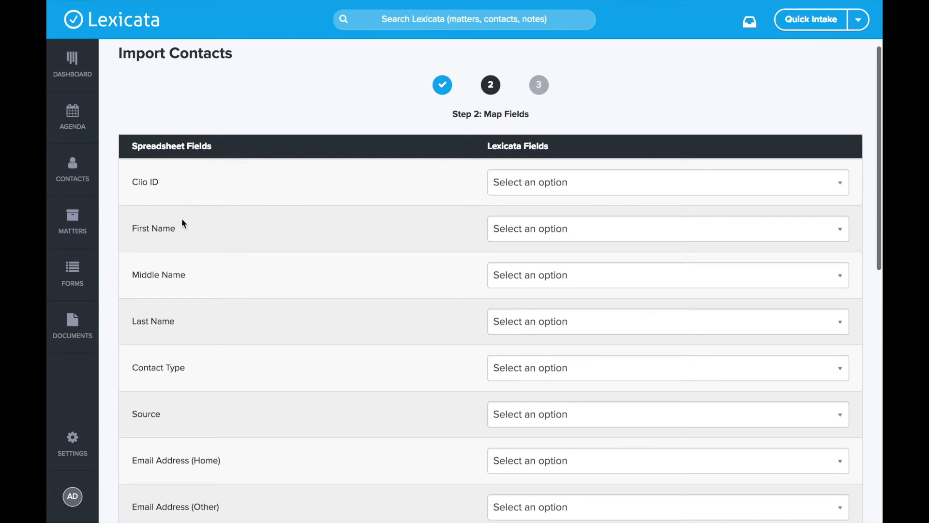
scroll(224, 291, "down", 10)
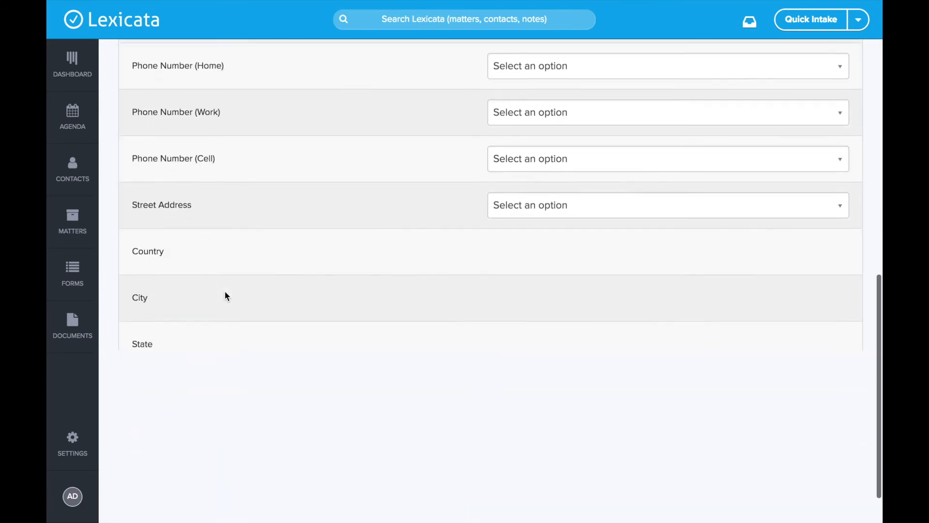
scroll(224, 290, "up", 11)
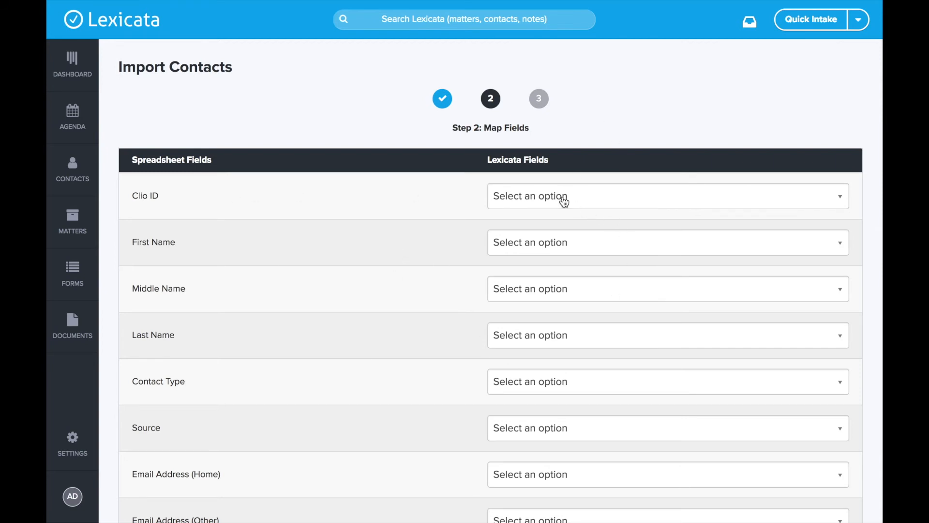
left_click_drag(130, 196, 166, 200)
left_click(165, 200)
left_click_drag(136, 195, 176, 196)
left_click(176, 195)
Map the Clio ID spreadsheet field to Clio Id and the First Name field to First Name
left_click(526, 196)
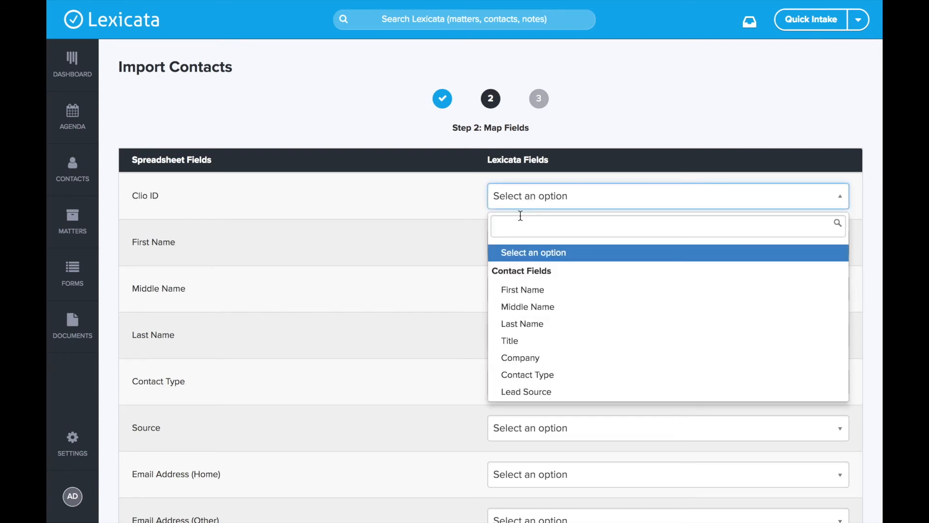
type("clio")
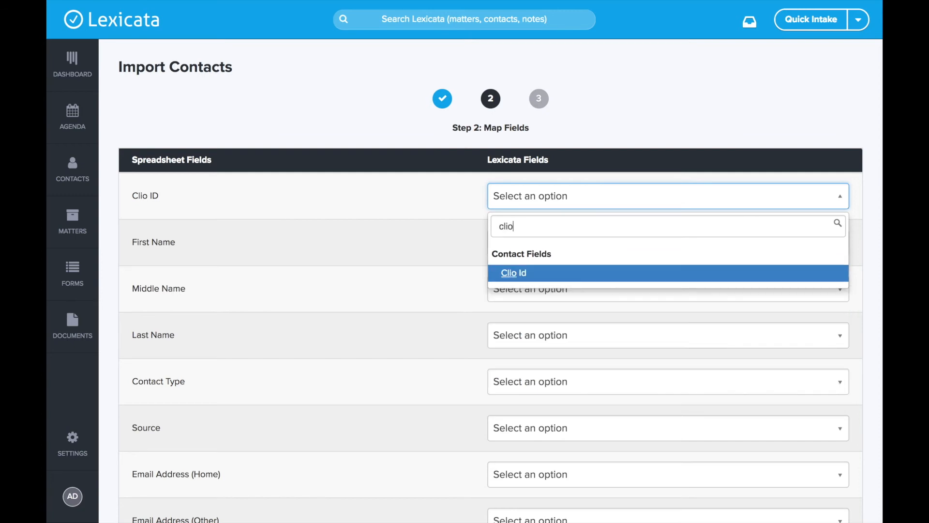
left_click(523, 273)
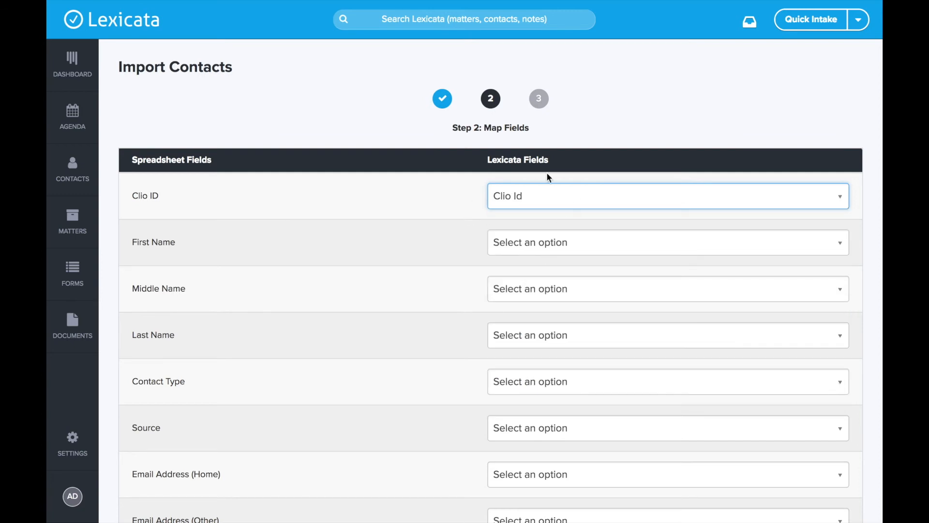
left_click(573, 250)
type("first")
left_click(550, 317)
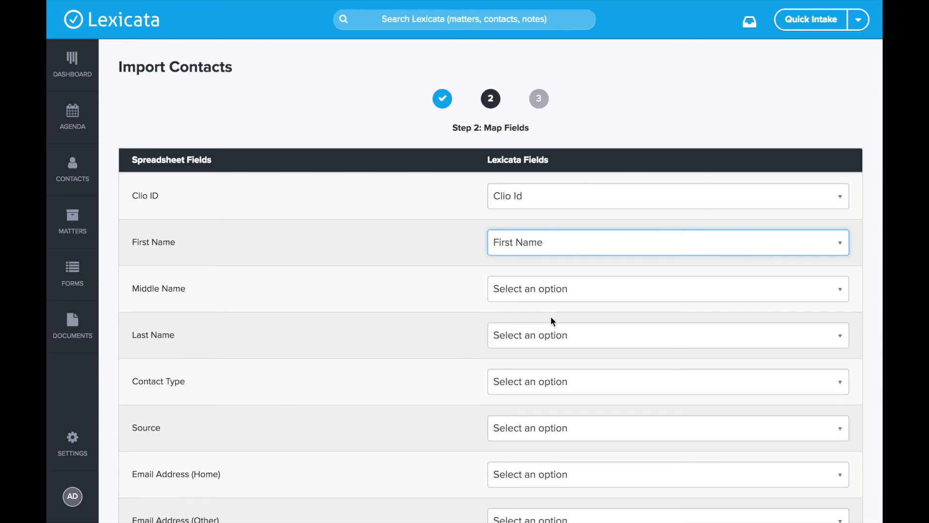
Map the Middle Name spreadsheet field to Middle Name and the Last Name field to Last Name
left_click(532, 289)
type("middle")
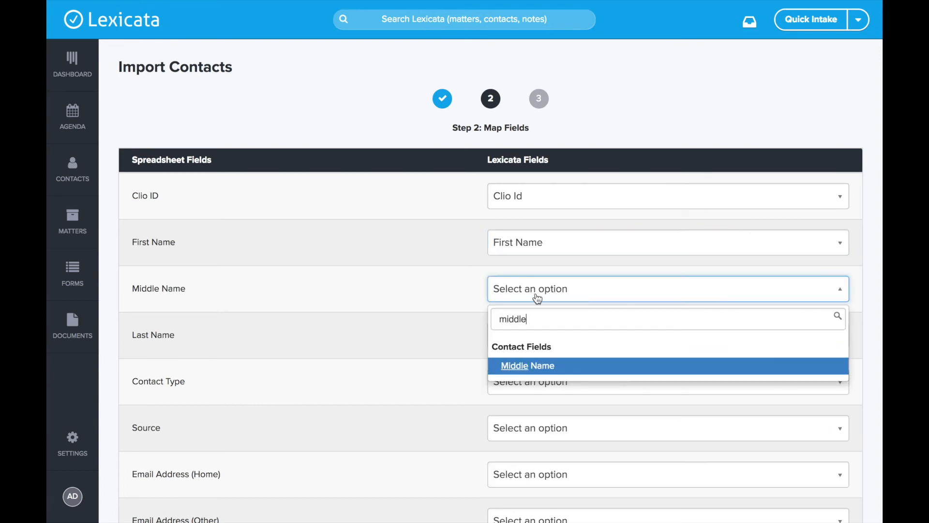
left_click(530, 371)
left_click(535, 337)
type("last")
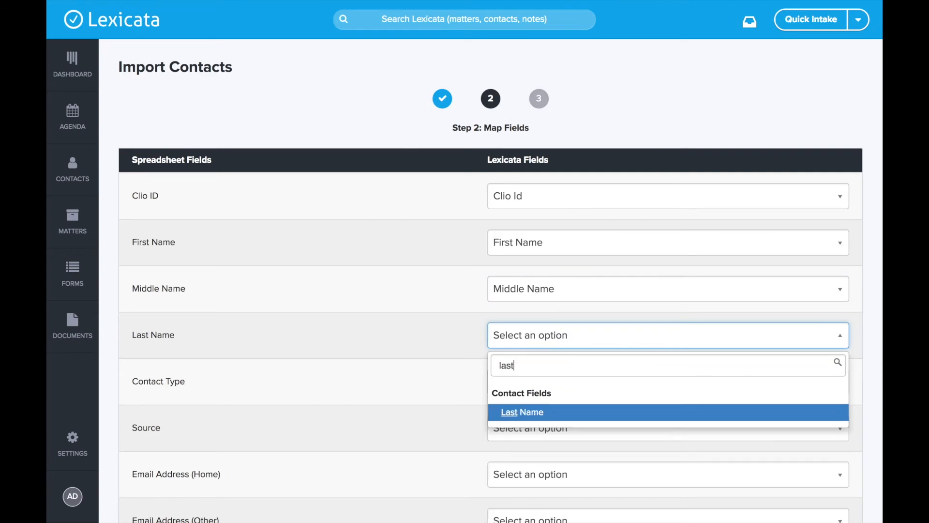
left_click(530, 411)
scroll(346, 376, "down", 1)
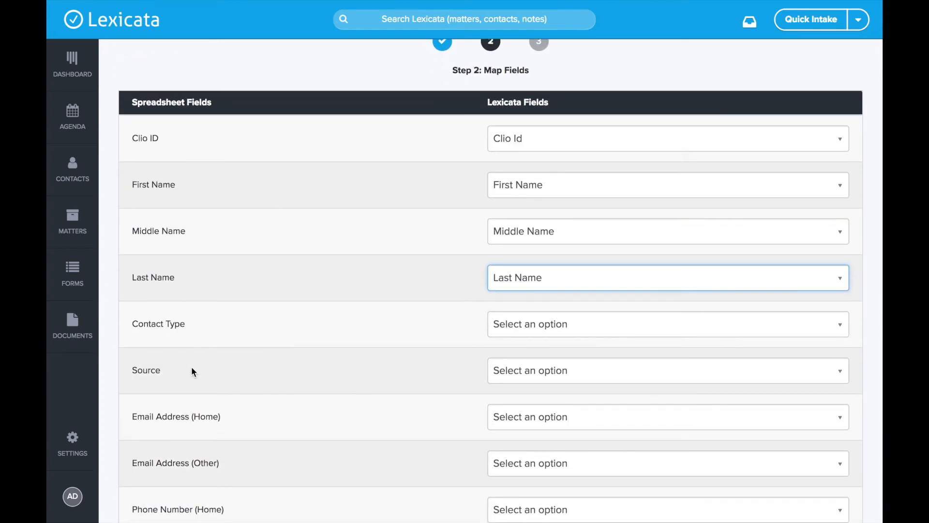
Map the Contact Type spreadsheet field to the Contact Type field
scroll(191, 358, "down", 2)
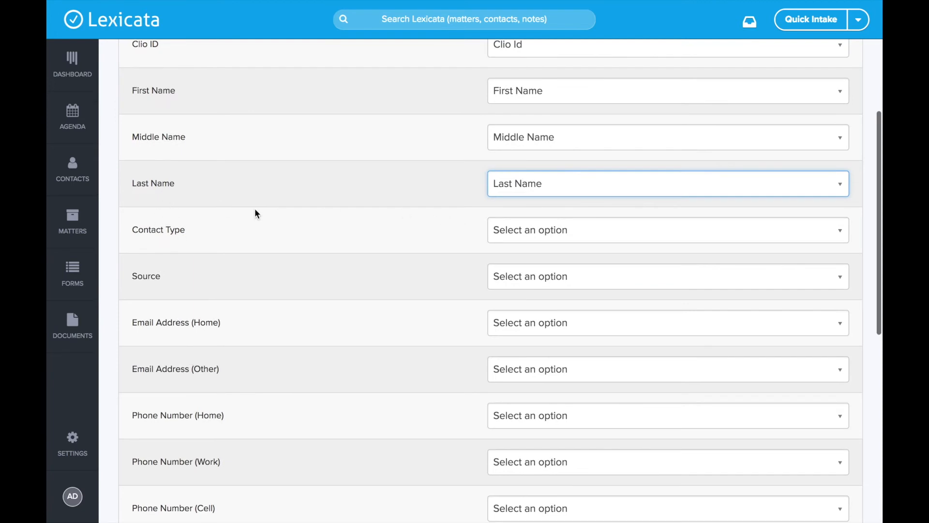
scroll(221, 385, "down", 1)
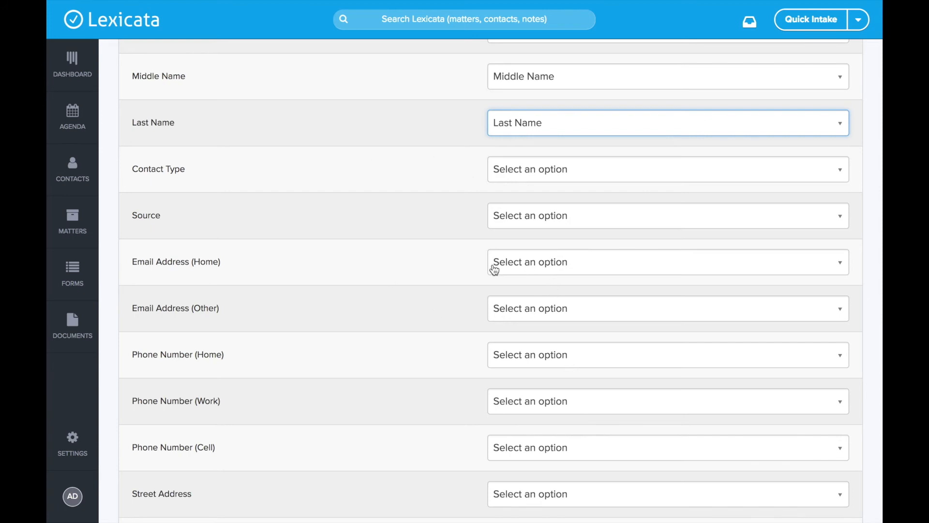
left_click_drag(199, 261, 228, 265)
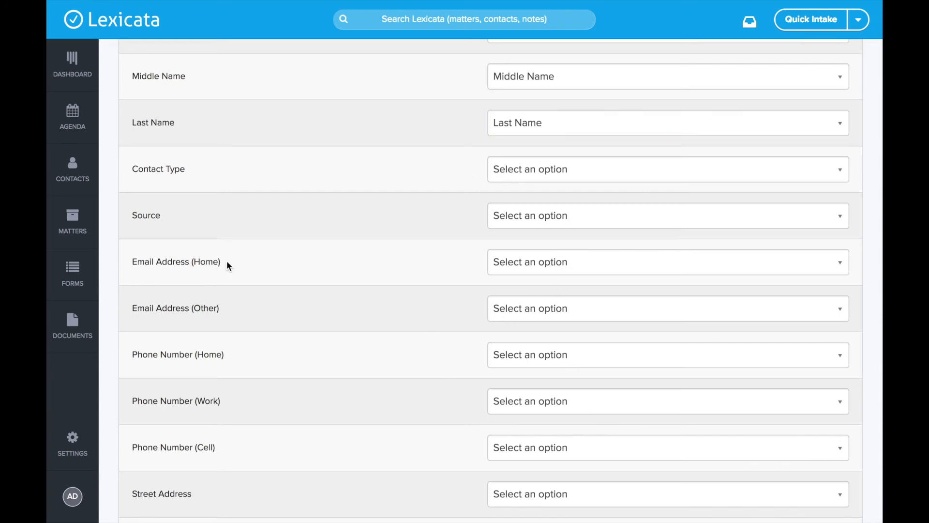
scroll(227, 265, "up", 1)
left_click(521, 211)
type("contact")
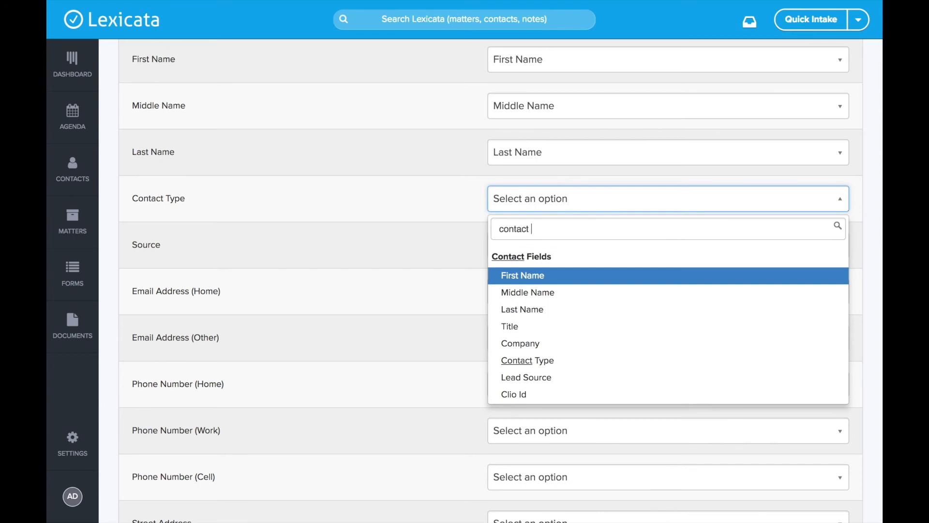
type(" typ")
left_click(532, 275)
Map the Source spreadsheet field to Lead Source
left_click(537, 244)
type("leads")
key("BackSpace")
key("BackSpace")
type("sourc")
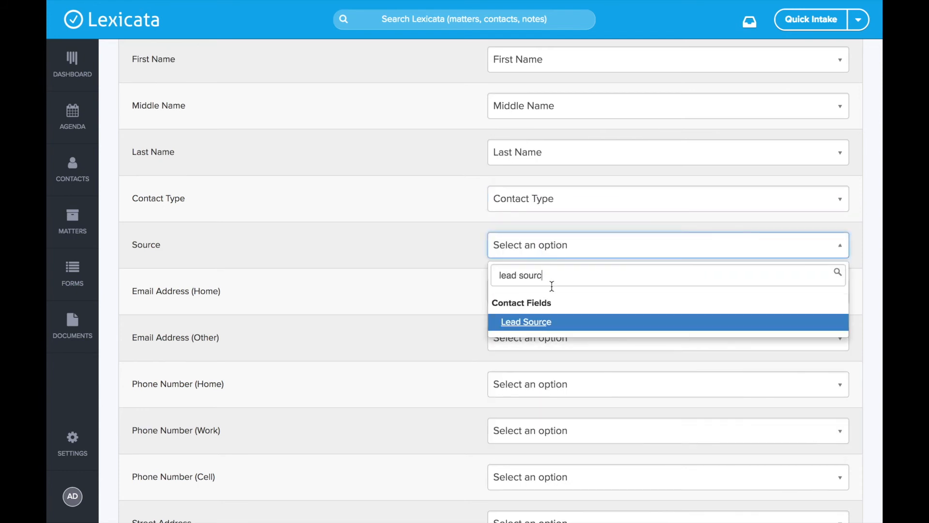
left_click(541, 323)
Map Email Address (Home) to Home Email and Email Address (Other) to Other Email
scroll(425, 290, "down", 2)
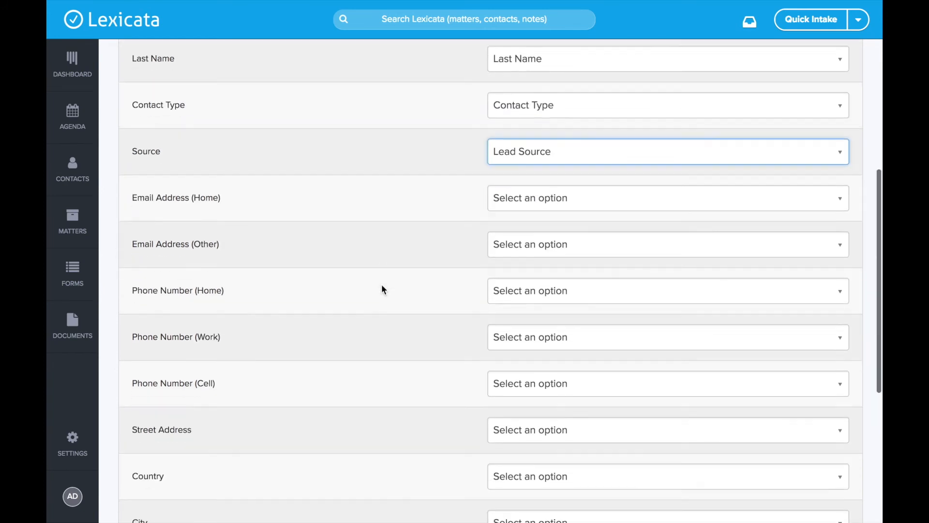
left_click(542, 201)
type("email")
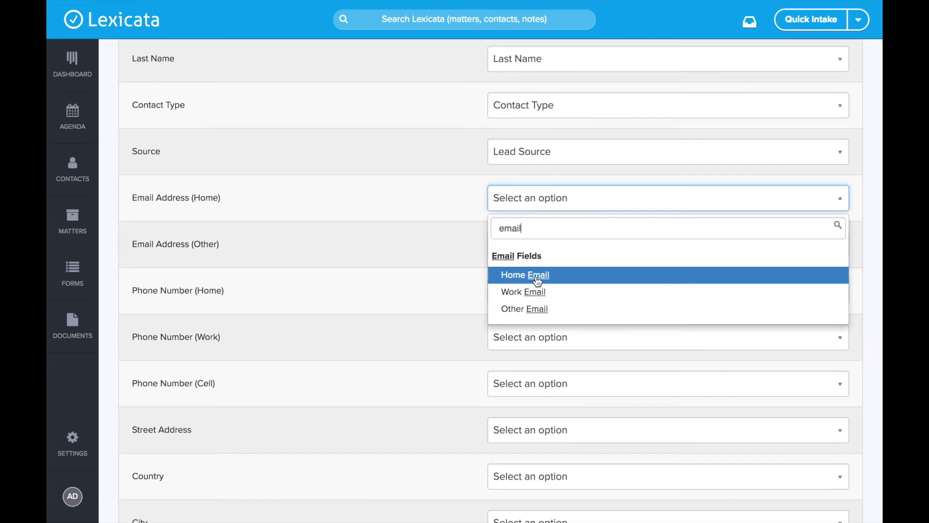
left_click(537, 274)
left_click(548, 251)
type("email")
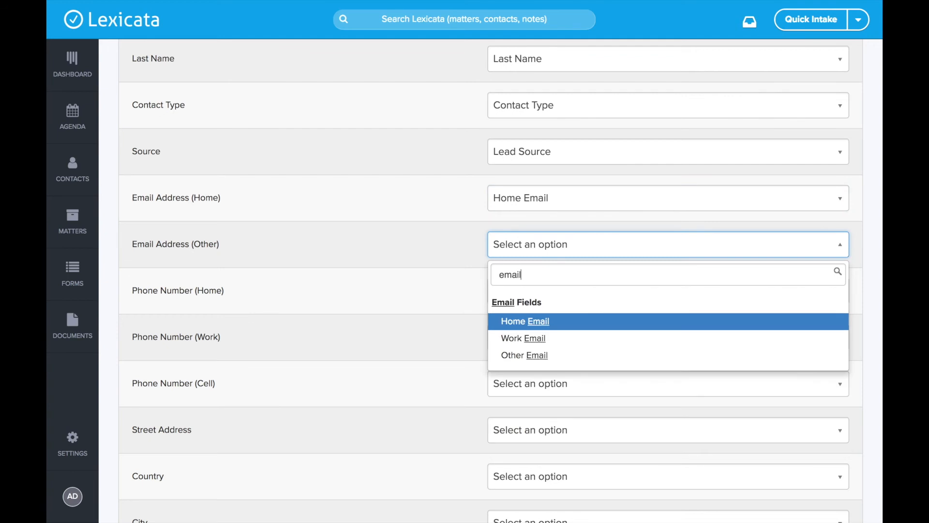
left_click(535, 355)
Map Phone Number (Home) to Home Number and Phone Number (Work) to Work Number
left_click(538, 300)
type("e")
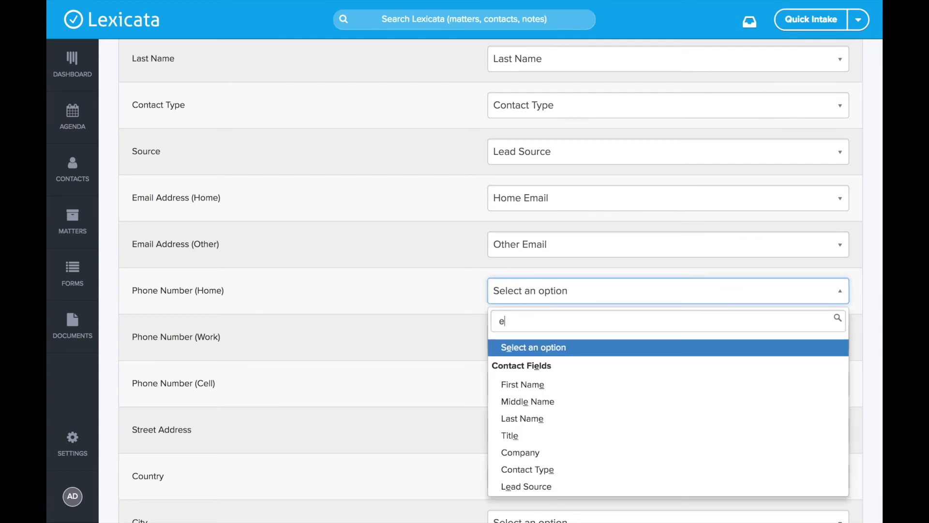
type("hone")
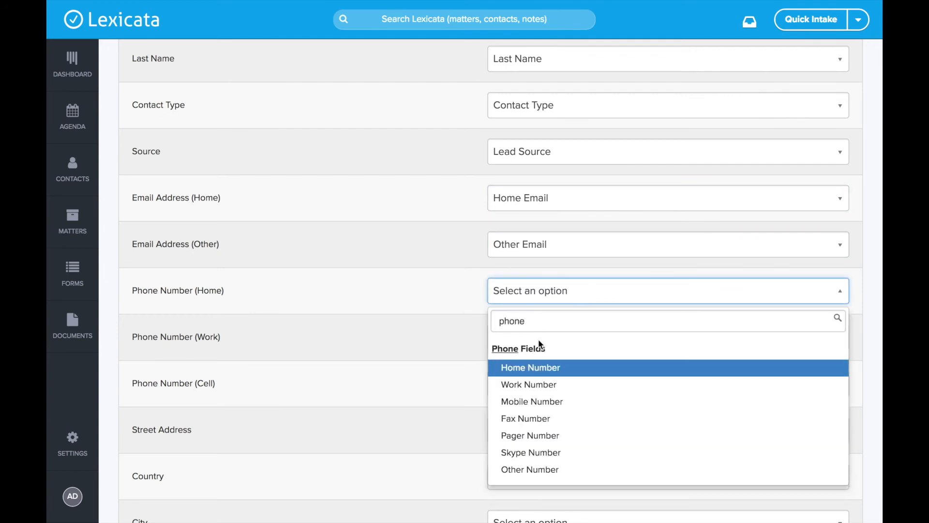
left_click(533, 367)
left_click(535, 347)
type("pho")
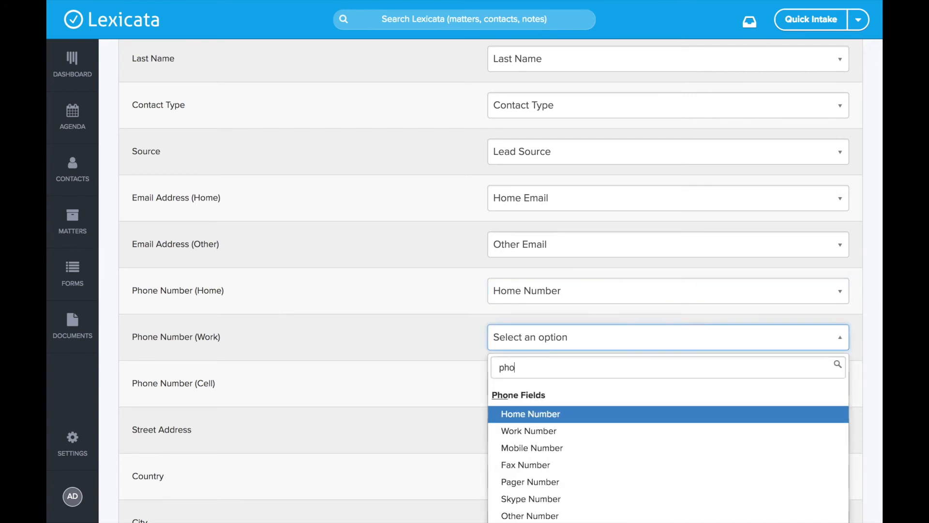
left_click(531, 431)
Map the Phone Number (Cell) spreadsheet field to Mobile Number
scroll(535, 431, "down", 2)
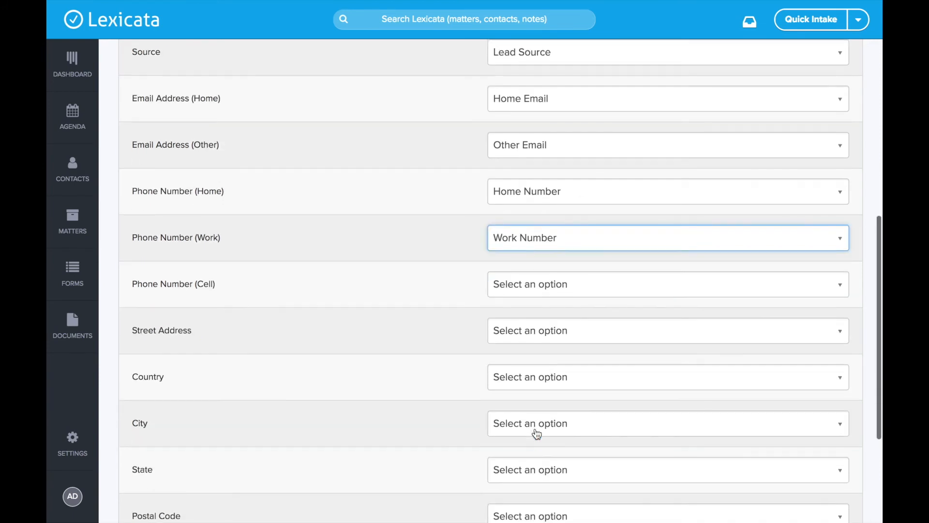
left_click(534, 282)
type("phone")
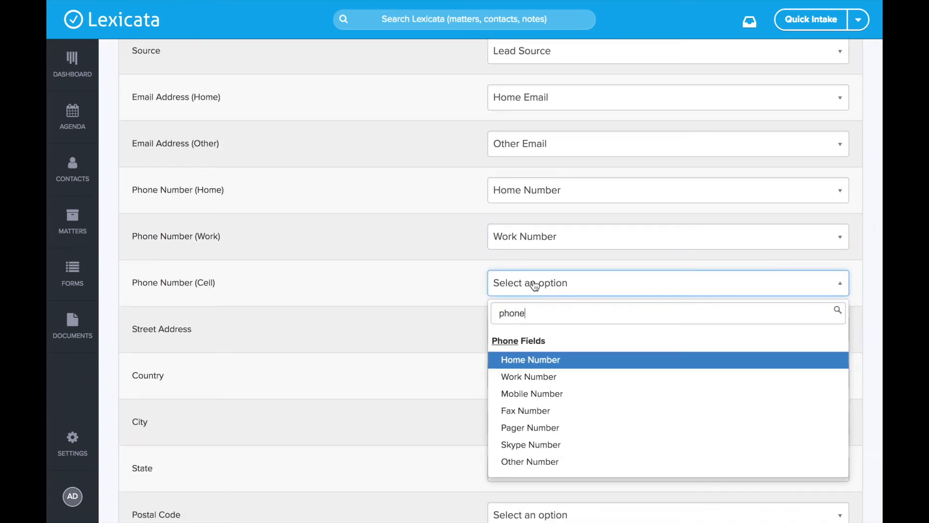
left_click(542, 394)
Map the Street Address spreadsheet field to Street Address (Home)
scroll(541, 394, "down", 2)
left_click(527, 231)
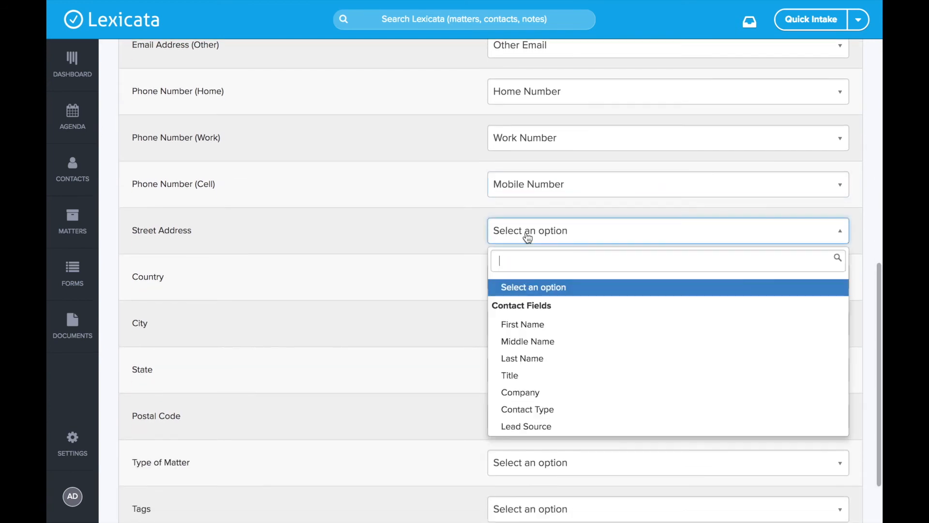
type("stre")
left_click(549, 308)
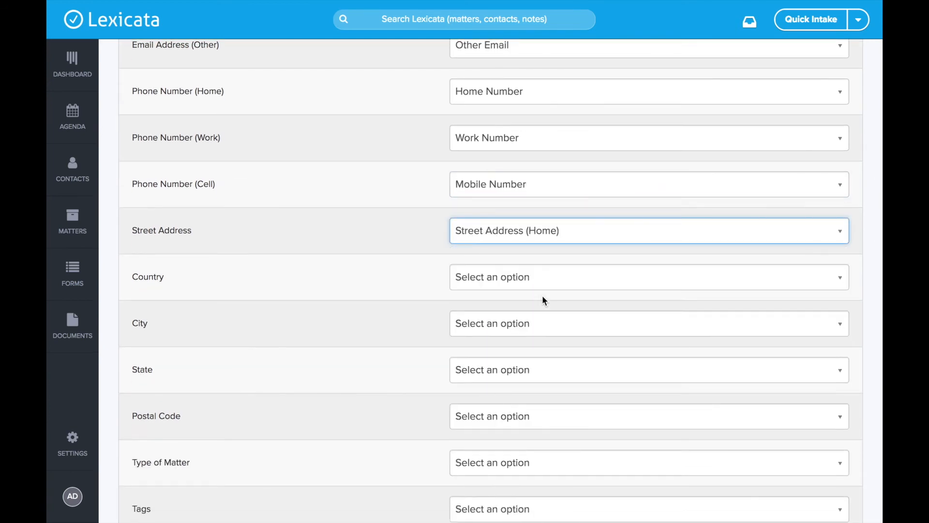
Map the Country spreadsheet field to Country (Home)
left_click(530, 276)
type("us")
key("BackSpace")
key("BackSpace")
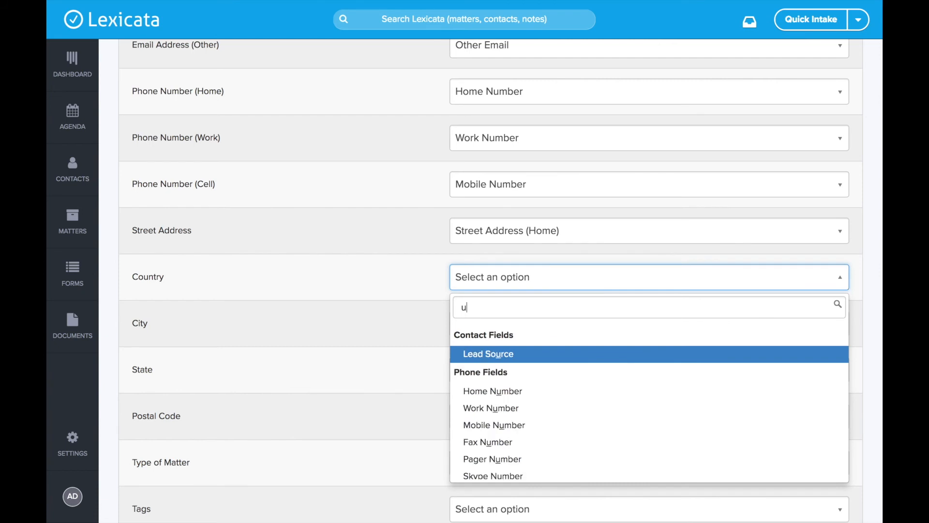
type("country")
left_click(528, 354)
Map the City spreadsheet field to City (Home)
scroll(525, 354, "down", 2)
left_click(512, 256)
type("c")
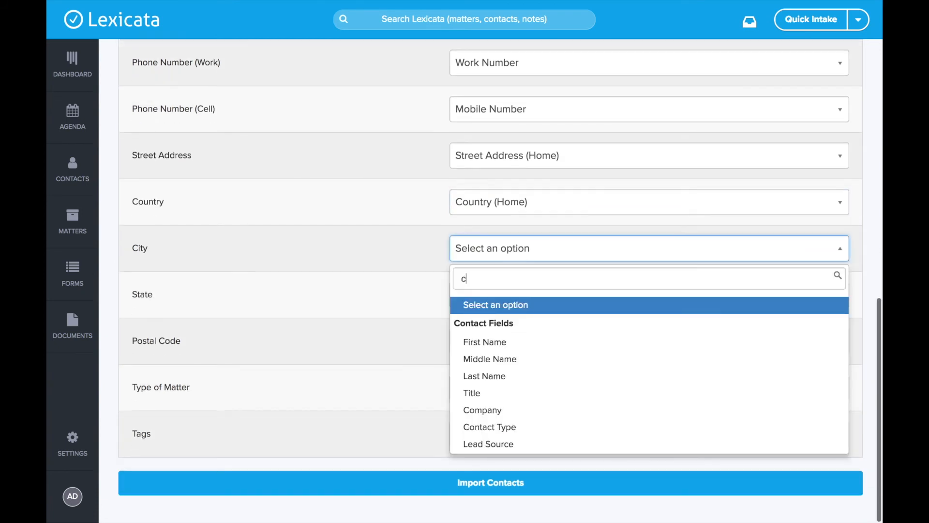
type("ity")
left_click(528, 330)
scroll(462, 277, "up", 1)
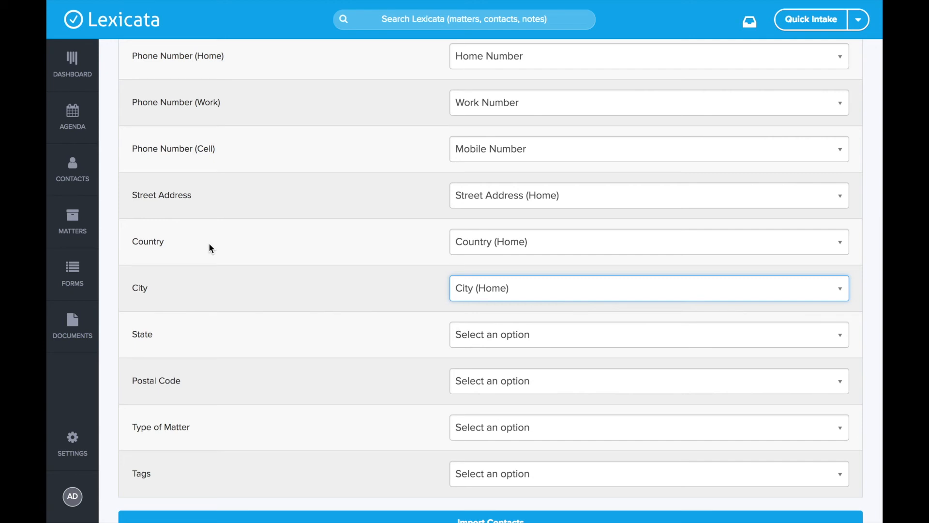
left_click(151, 194)
triple_click(152, 195)
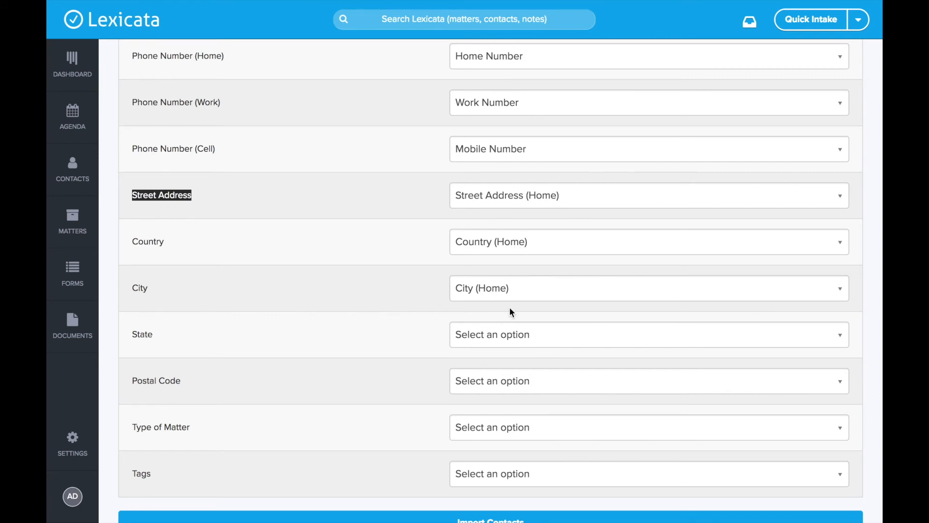
scroll(507, 322, "down", 2)
left_click(413, 254)
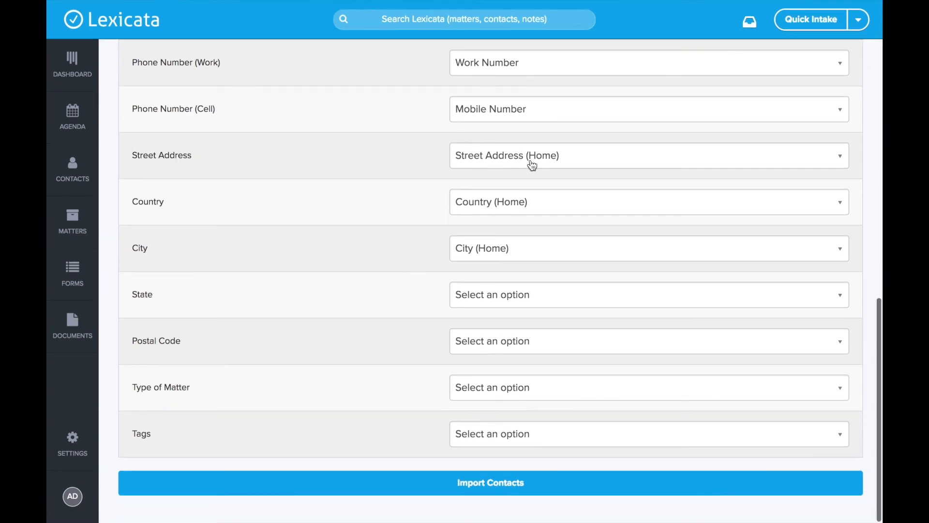
Map the State spreadsheet field to State/Region (Home) and Postal Code to Zip Code (Home)
left_click(518, 294)
type("state")
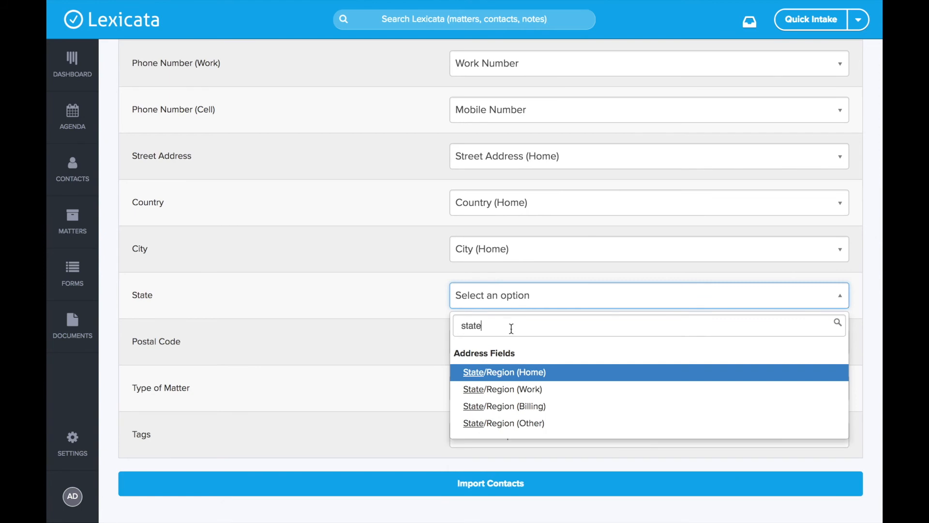
left_click(490, 376)
left_click(502, 344)
type("zip c")
left_click(499, 419)
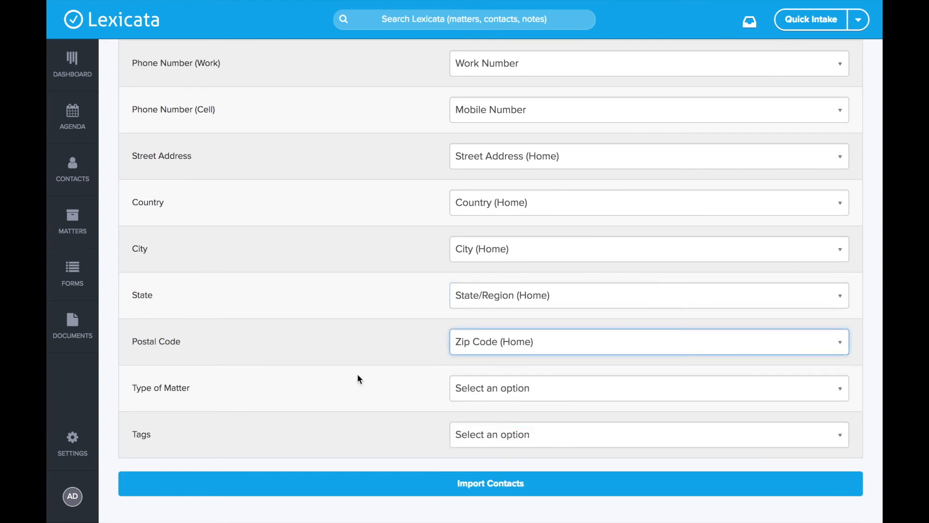
Map the Type of Matter spreadsheet field to Matter Type and the Tags field to Tags
left_click(509, 388)
type("matter")
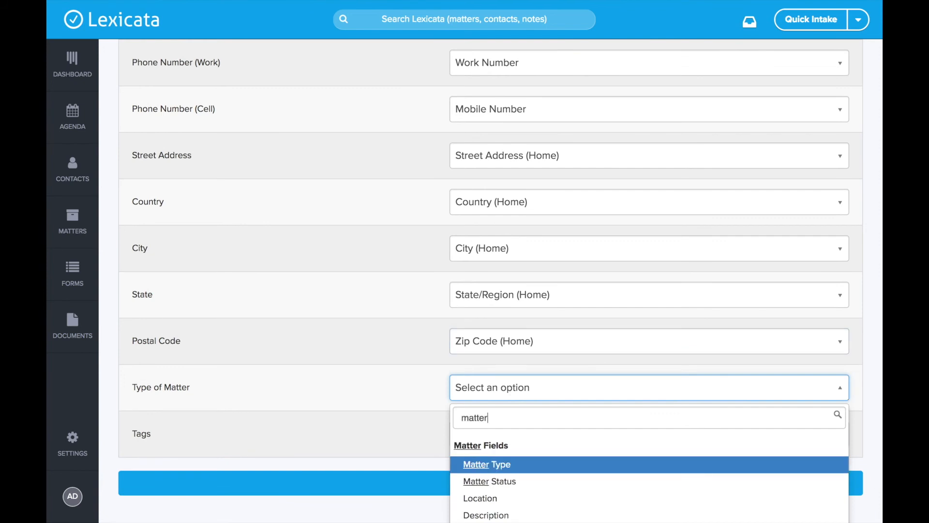
left_click(508, 466)
left_click(513, 426)
type("tags")
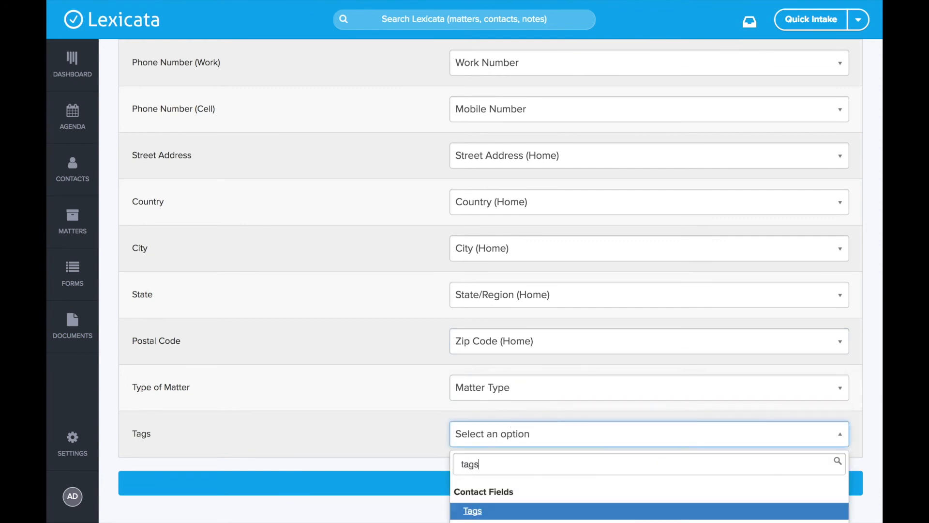
left_click(463, 508)
Examine the Lexicata fields available as mapping targets for the Tags row, from contact fields through contact custom fields and matter fields
scroll(382, 366, "down", 2)
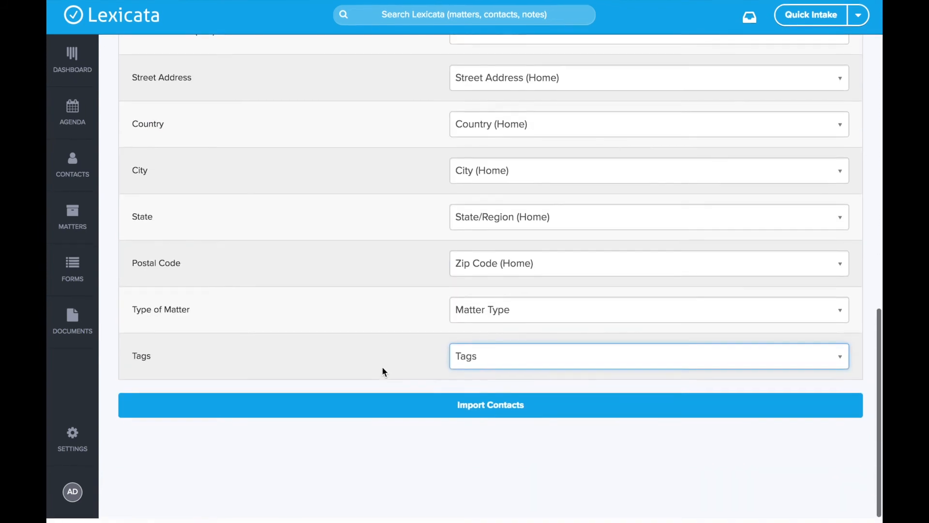
left_click(503, 355)
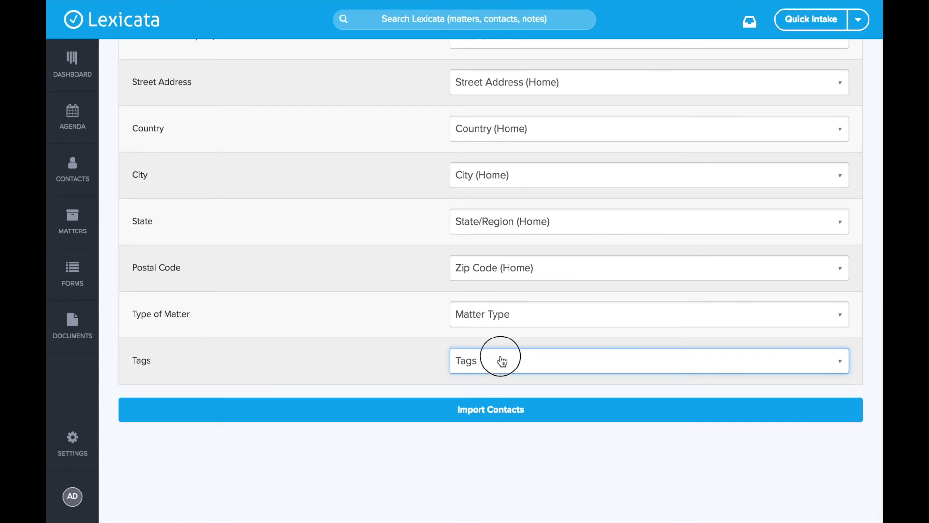
scroll(367, 339, "down", 3)
scroll(535, 421, "down", 8)
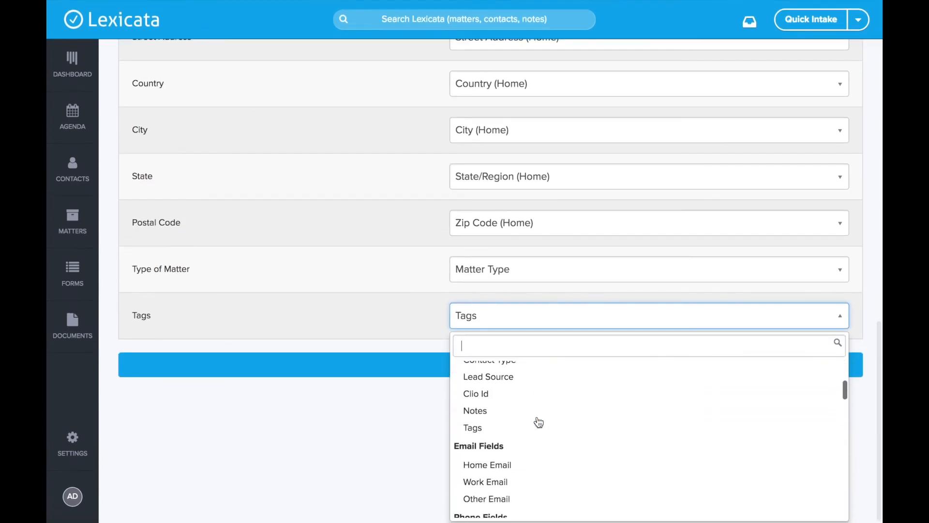
scroll(537, 421, "down", 7)
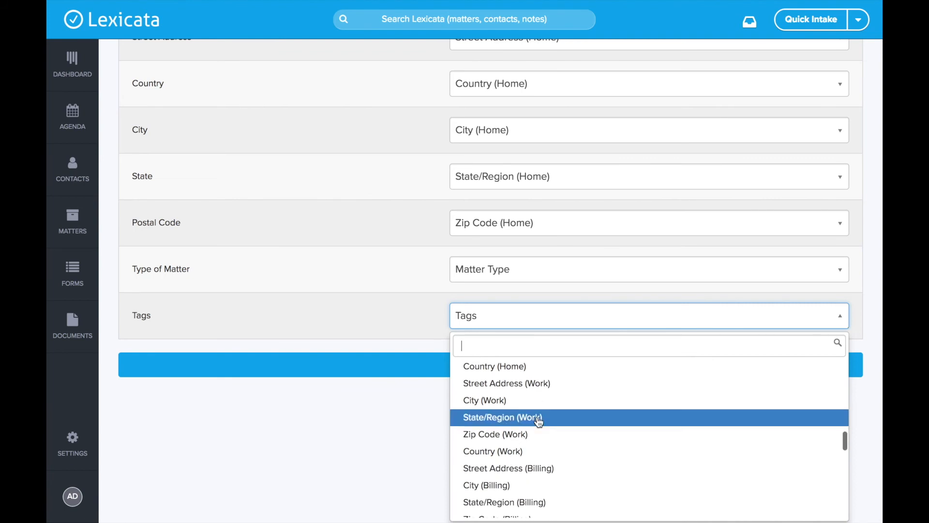
scroll(498, 387, "down", 3)
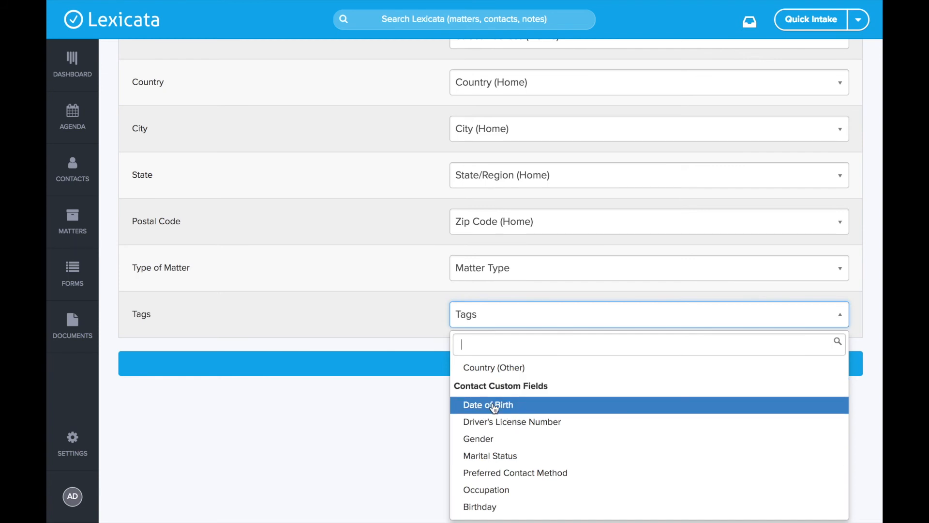
scroll(529, 462, "down", 2)
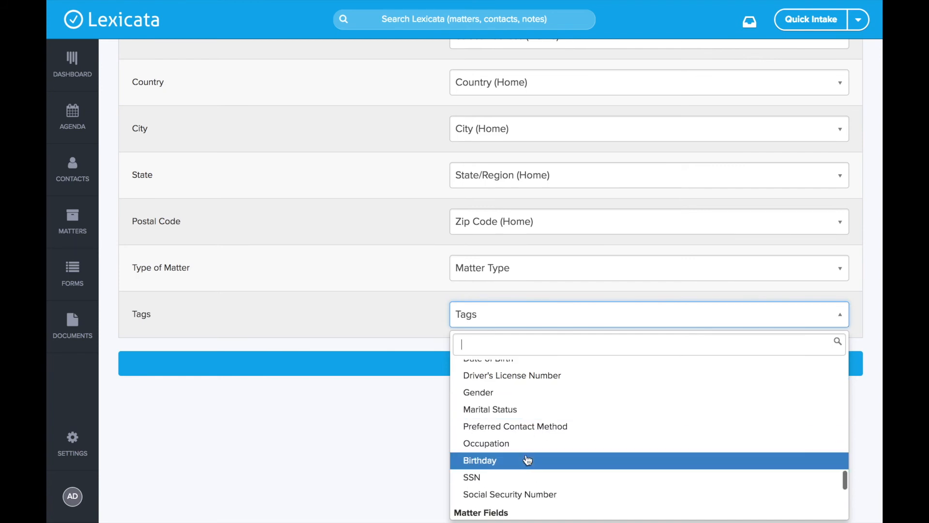
scroll(571, 390, "up", 1)
scroll(560, 376, "down", 4)
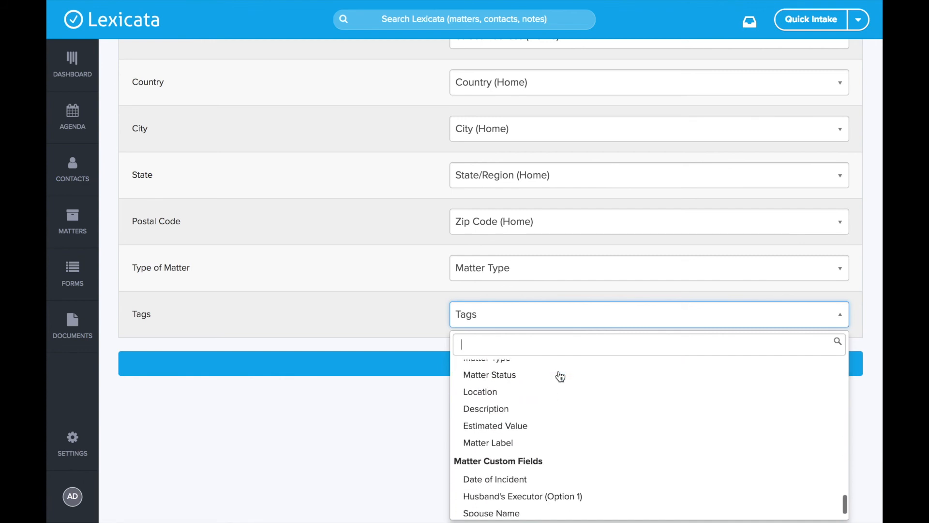
scroll(526, 443, "up", 1)
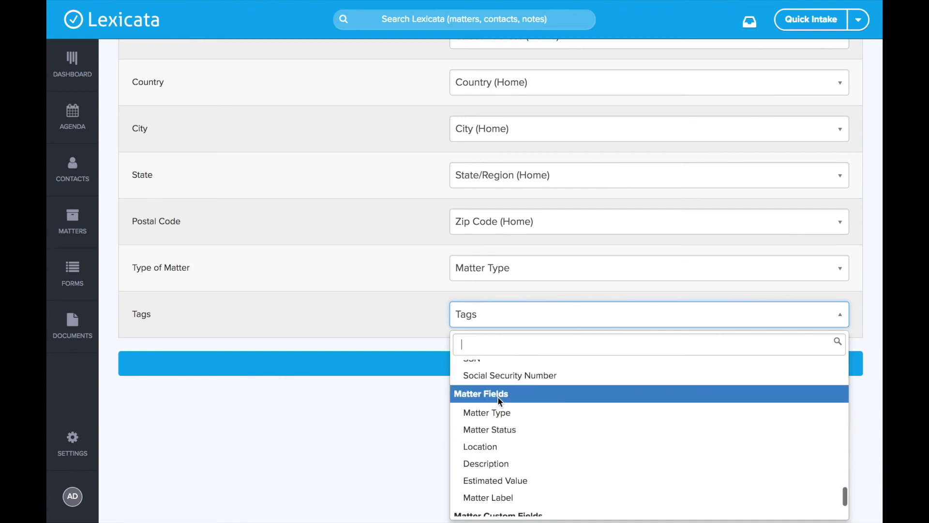
scroll(499, 397, "down", 1)
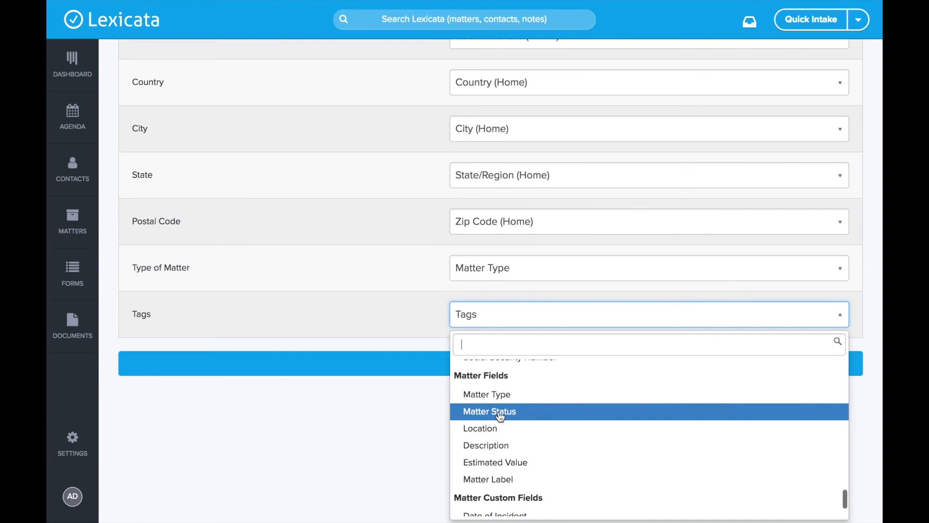
scroll(501, 416, "down", 1)
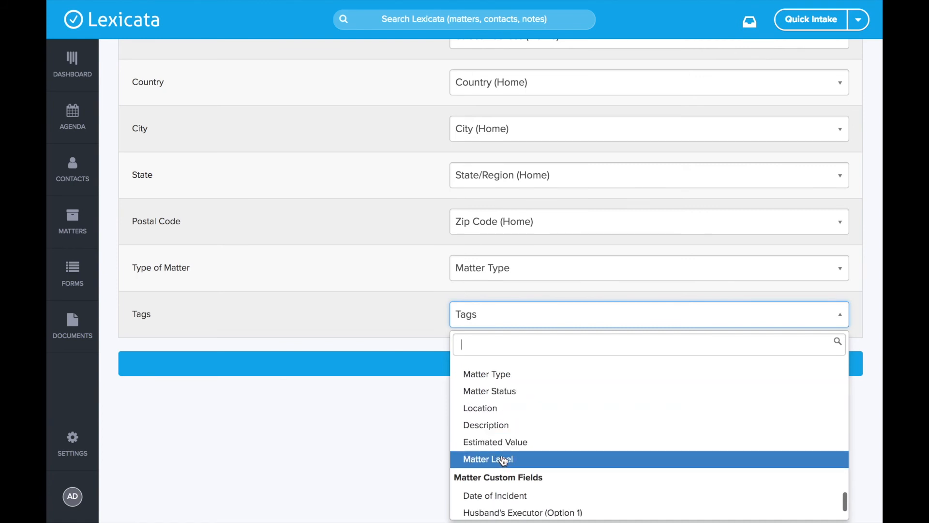
scroll(559, 409, "up", 3)
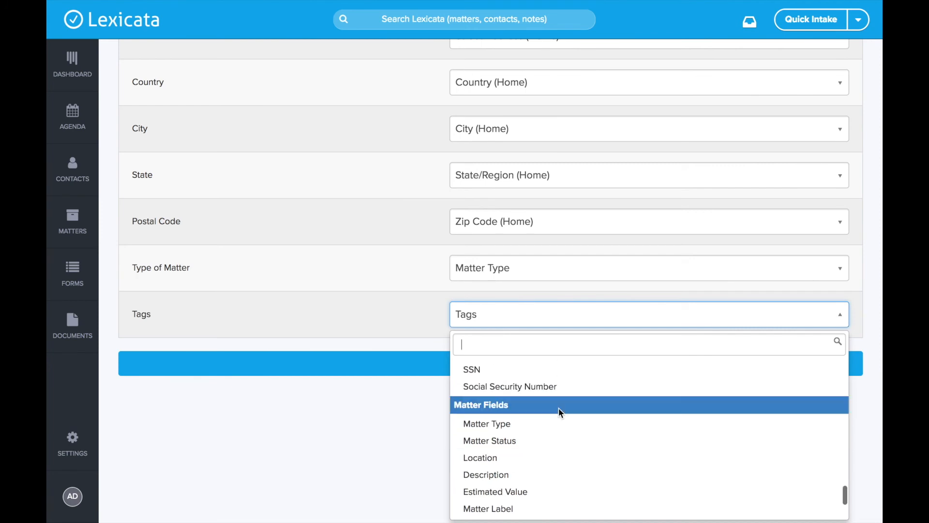
scroll(558, 408, "down", 1)
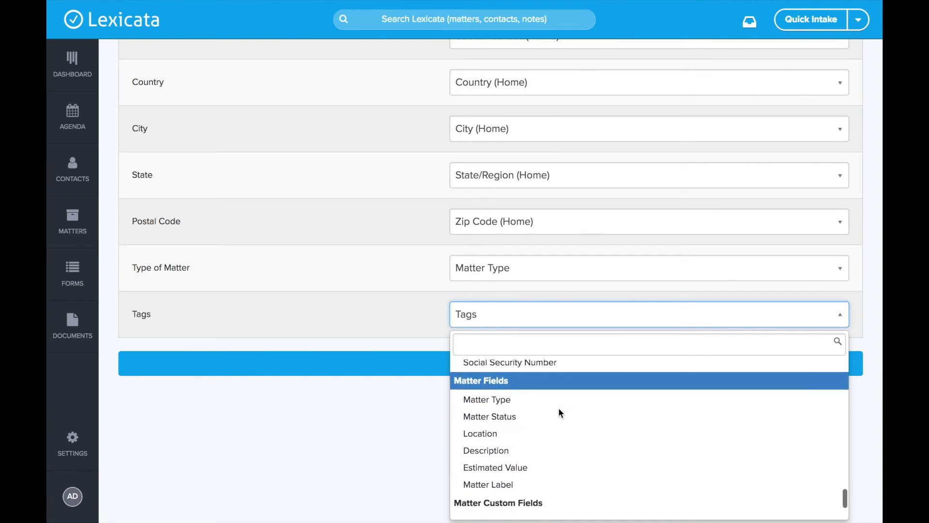
left_click(410, 408)
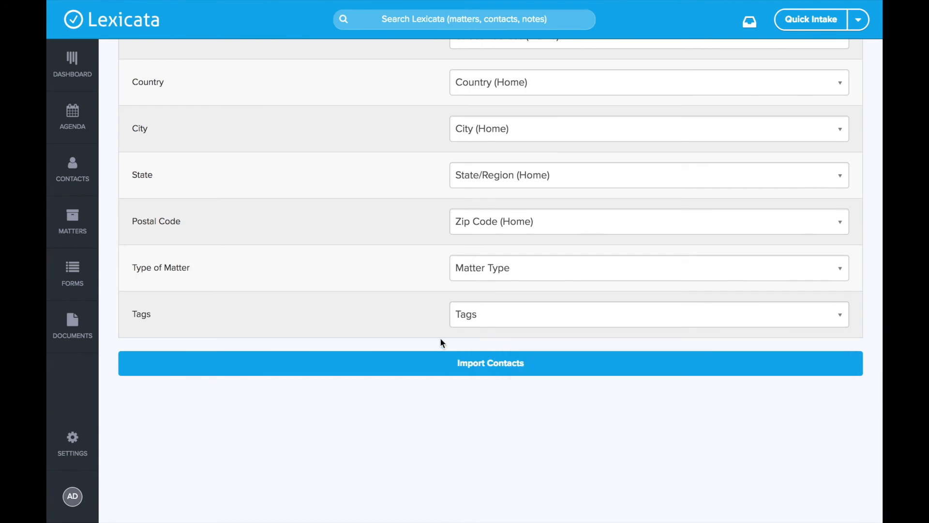
Reopen the mapping choices for the Tags row and check the matter custom fields, closing the list without choosing another field
left_click(473, 315)
scroll(502, 446, "down", 3)
scroll(501, 446, "down", 10)
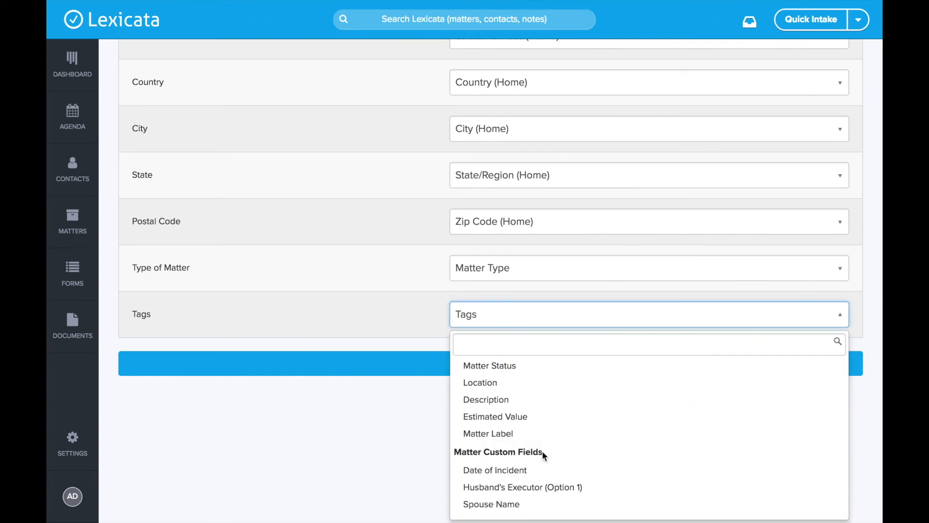
scroll(481, 504, "up", 3)
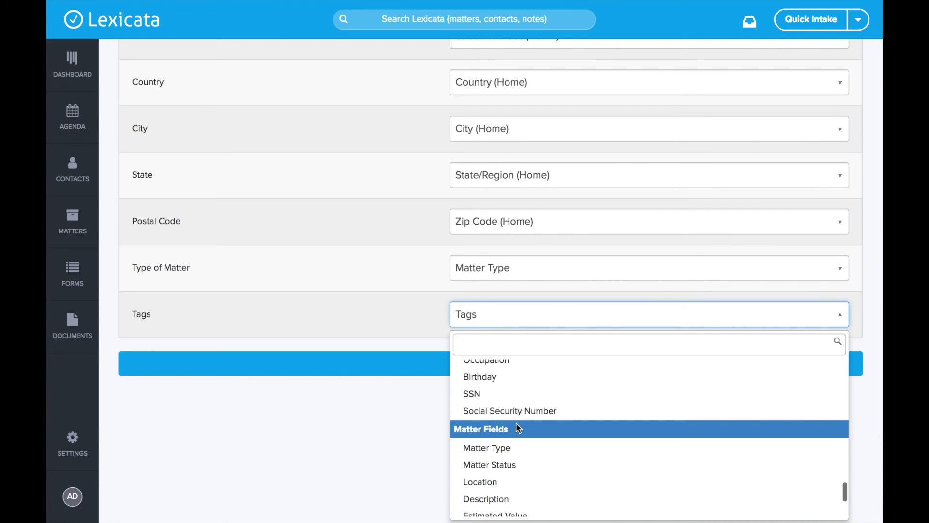
scroll(516, 424, "up", 2)
left_click(384, 444)
Review the complete field mapping from Clio ID to Tags and import the contacts
scroll(386, 446, "up", 12)
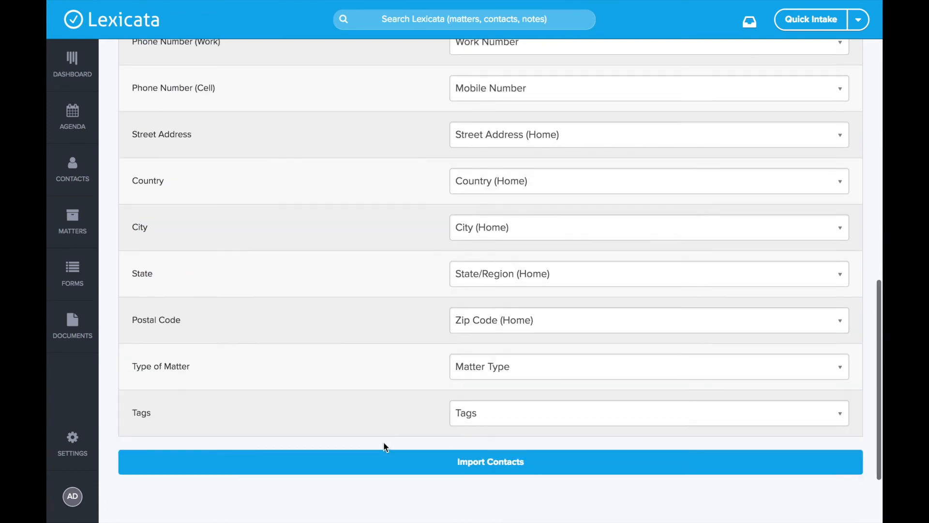
scroll(529, 179, "up", 1)
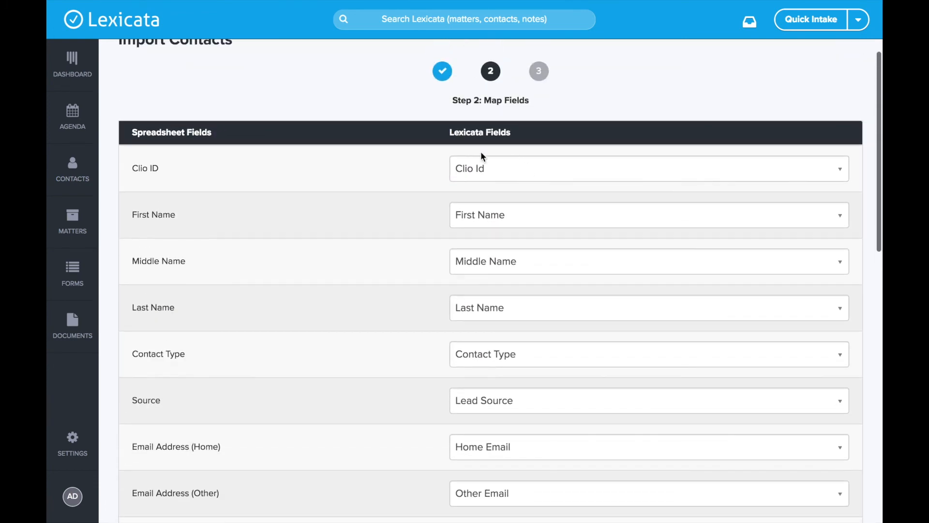
scroll(403, 427, "down", 10)
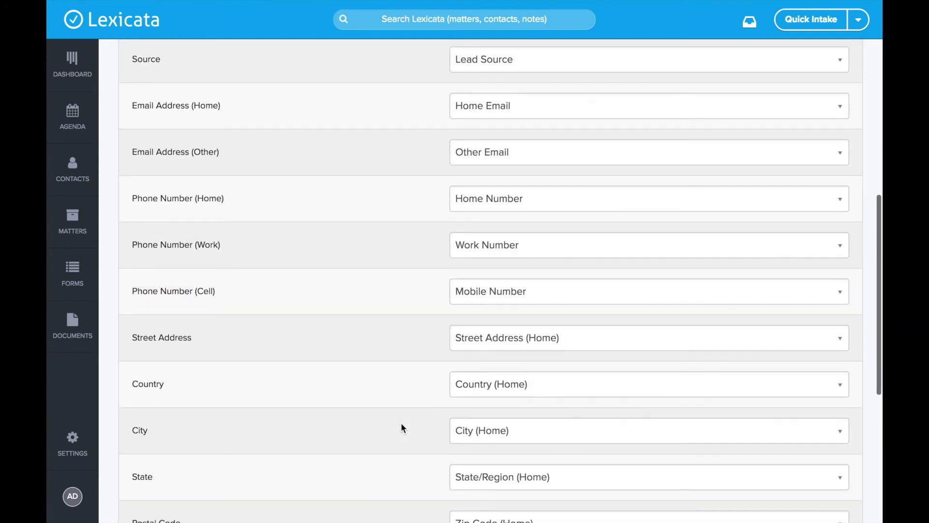
scroll(403, 428, "down", 3)
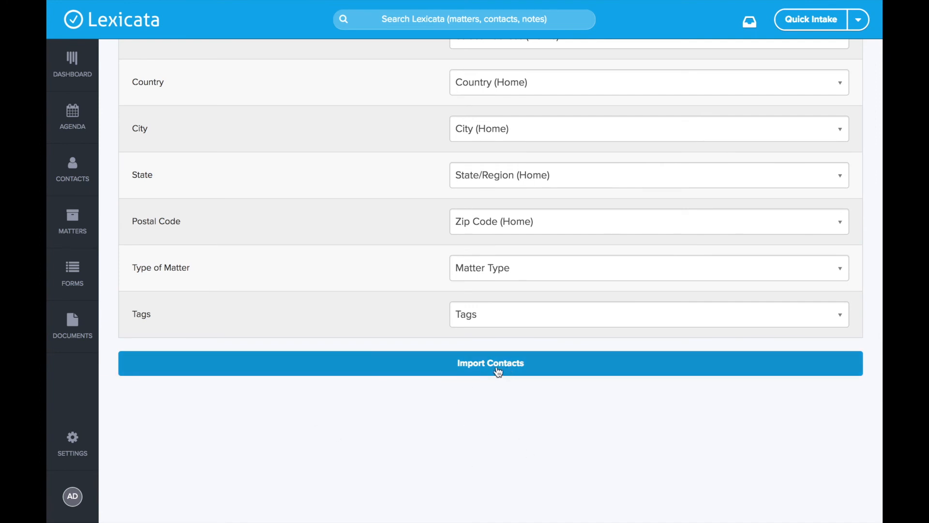
left_click(523, 372)
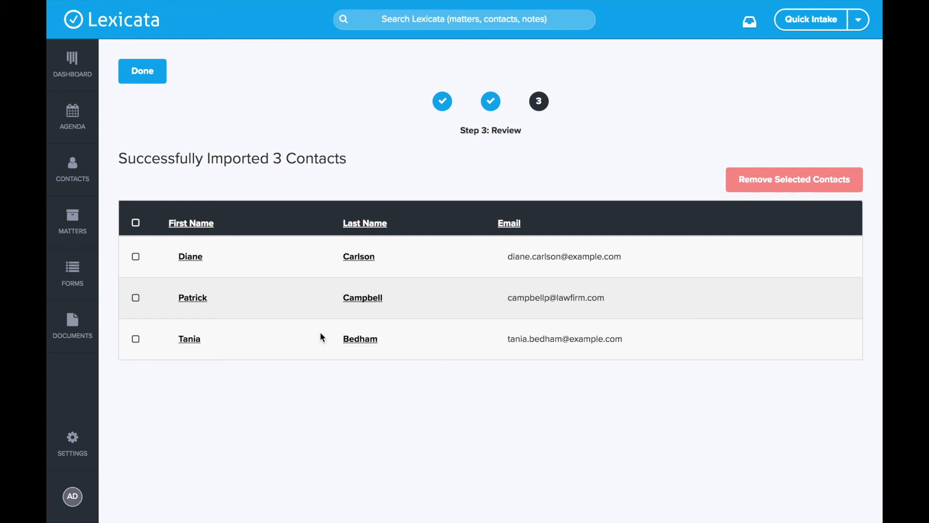
Open the first imported contact's record in a new tab and check its type, source, tags, email, phone and address
left_click(196, 264, "super")
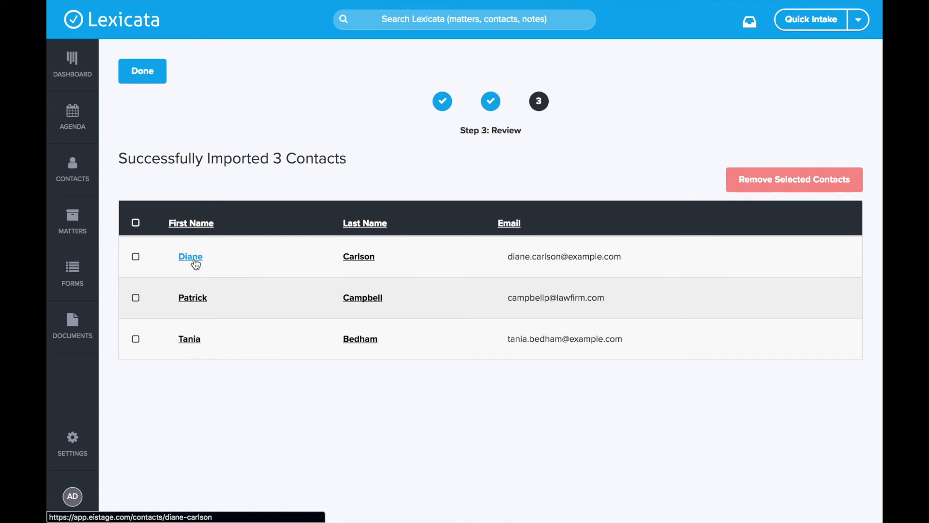
mouse_move(368, 6)
left_click(330, 31)
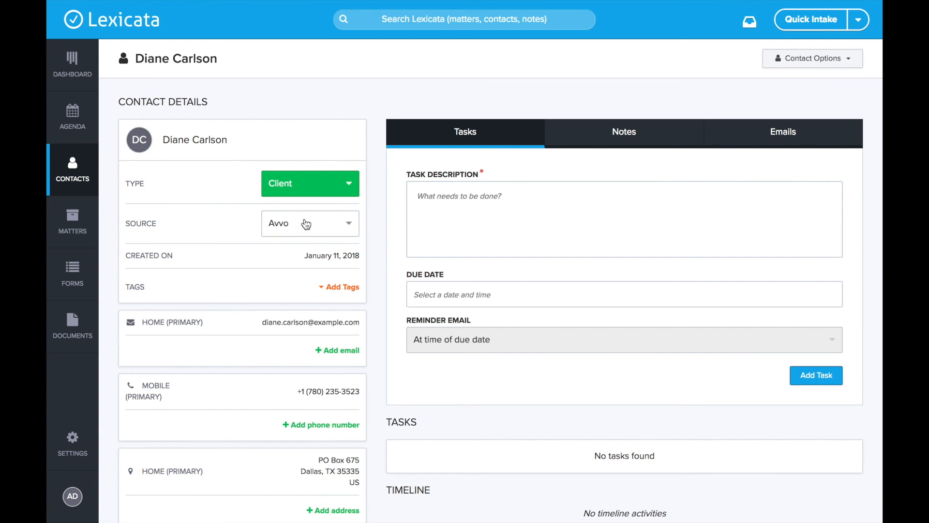
scroll(306, 224, "down", 3)
scroll(306, 240, "down", 1)
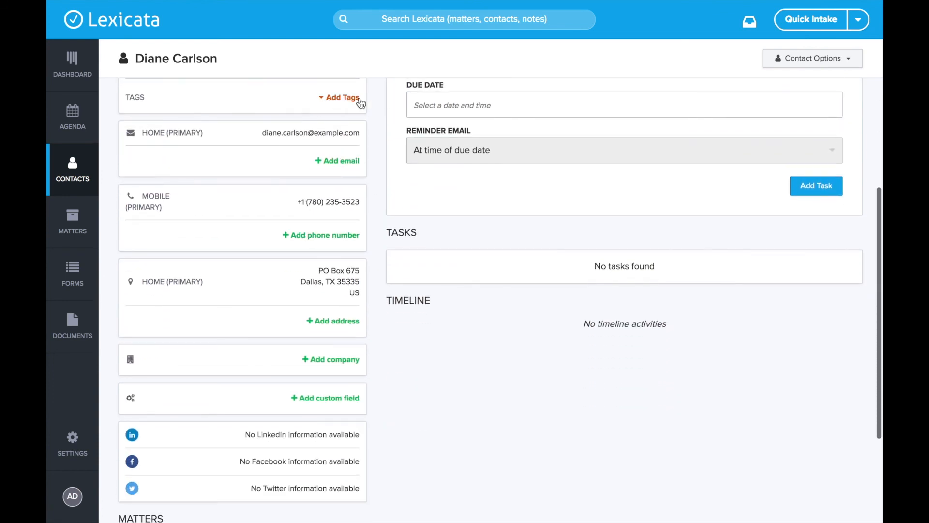
left_click_drag(262, 133, 333, 134)
scroll(319, 145, "down", 1)
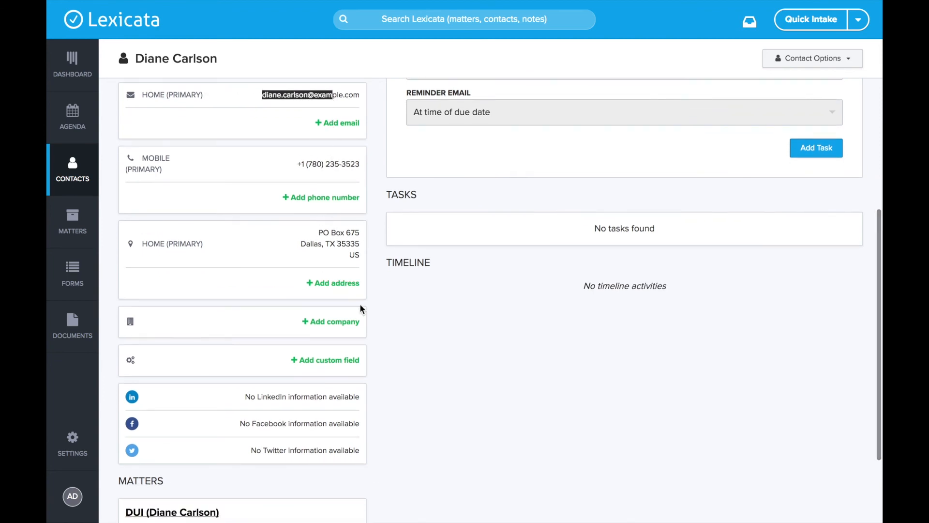
Check the matter created for the first imported contact and its status, and close the contact's tab
scroll(360, 305, "up", 4)
scroll(360, 305, "down", 6)
scroll(360, 305, "up", 1)
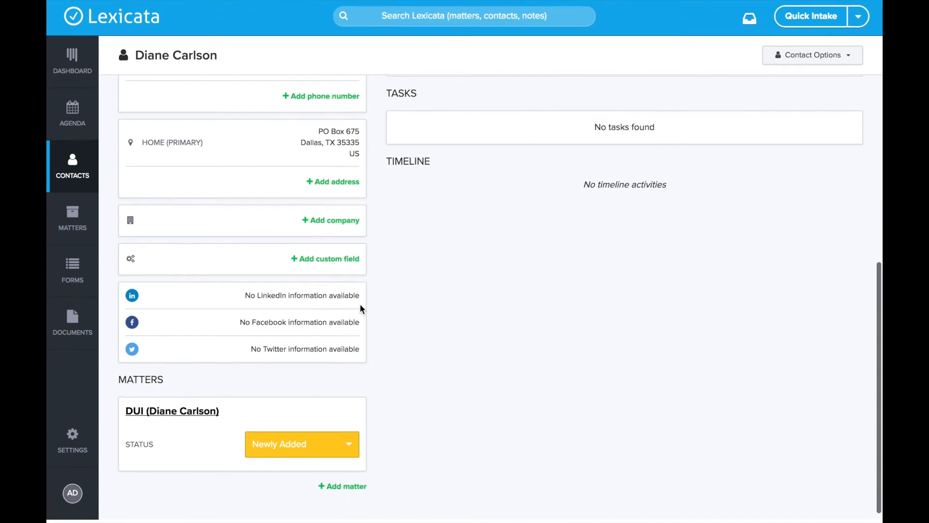
left_click_drag(127, 383, 197, 385)
left_click(196, 385)
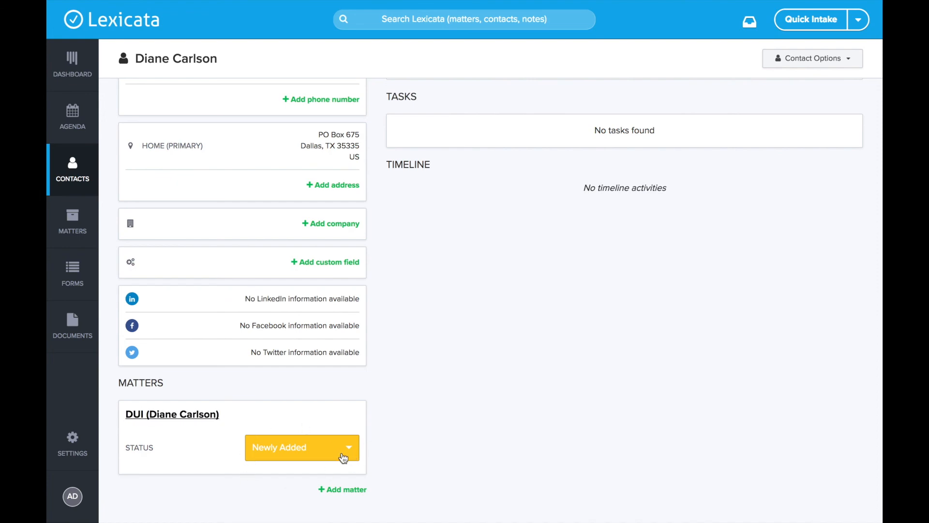
scroll(495, 438, "up", 7)
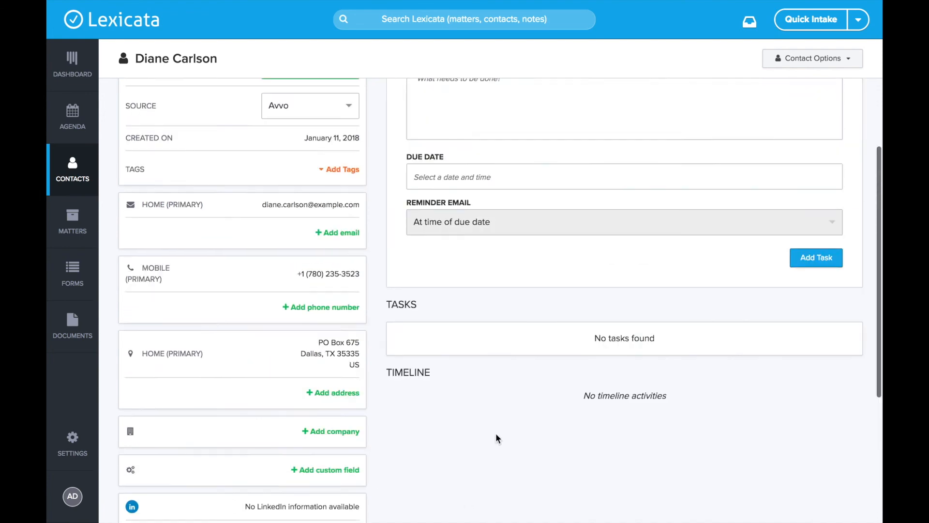
mouse_move(471, 5)
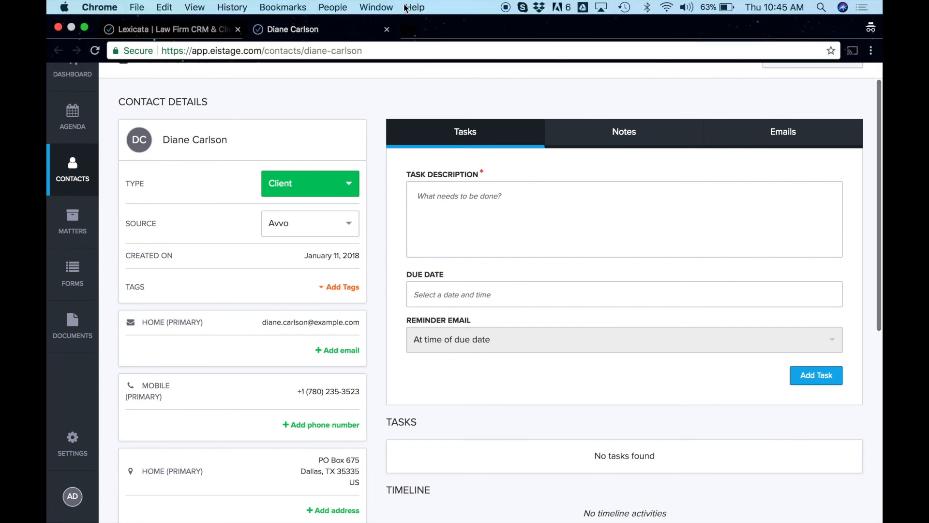
left_click(387, 29)
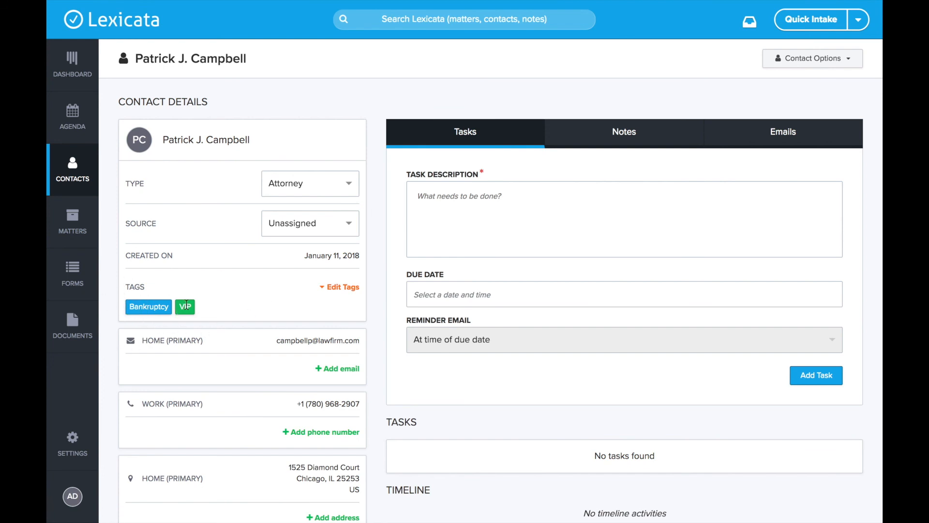
Inspect the tags and contact details on the second imported contact's record, and close its tab
double_click(143, 309)
double_click(180, 309)
left_click(144, 303)
double_click(157, 309)
left_click(157, 309)
double_click(188, 308)
left_click(188, 308)
scroll(202, 302, "down", 5)
scroll(202, 303, "up", 5)
mouse_move(364, 6)
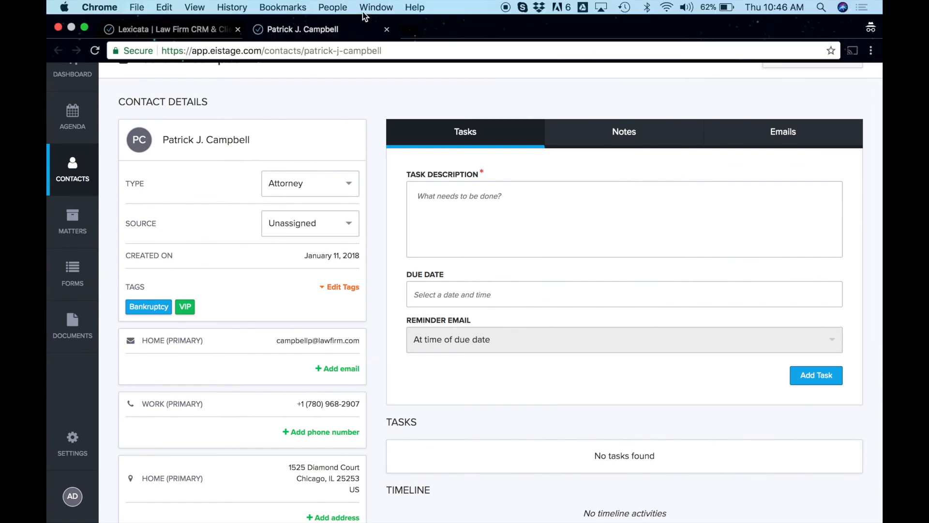
mouse_move(329, 16)
left_click(386, 29)
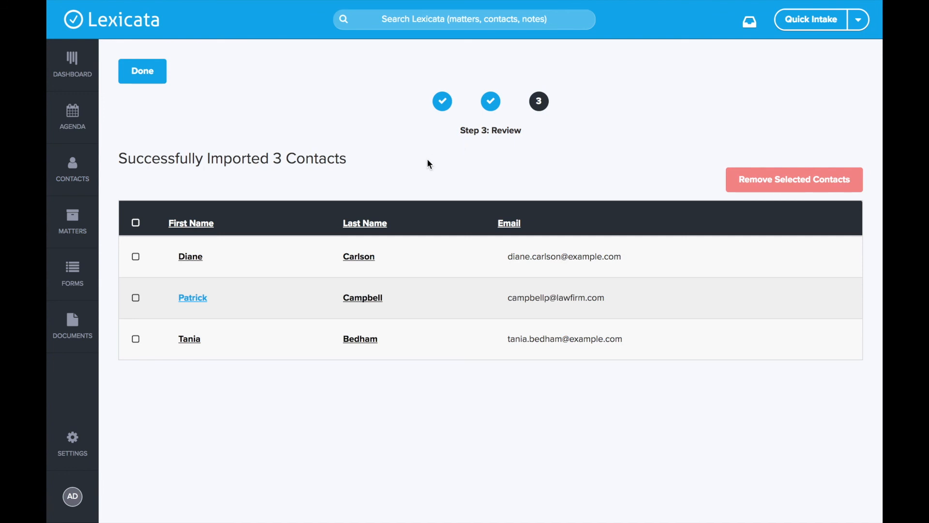
Select all imported contacts in the import review, clear the selection again and finish the import
left_click(136, 223)
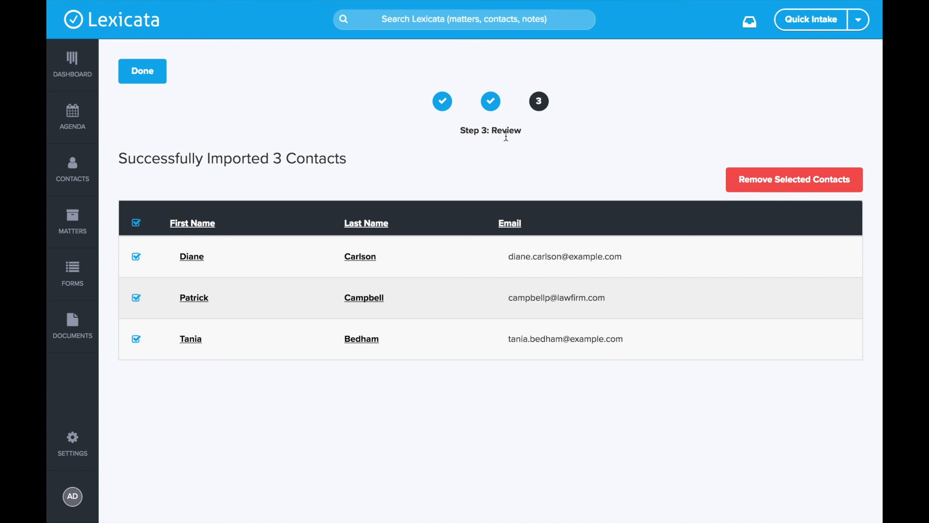
left_click(136, 223)
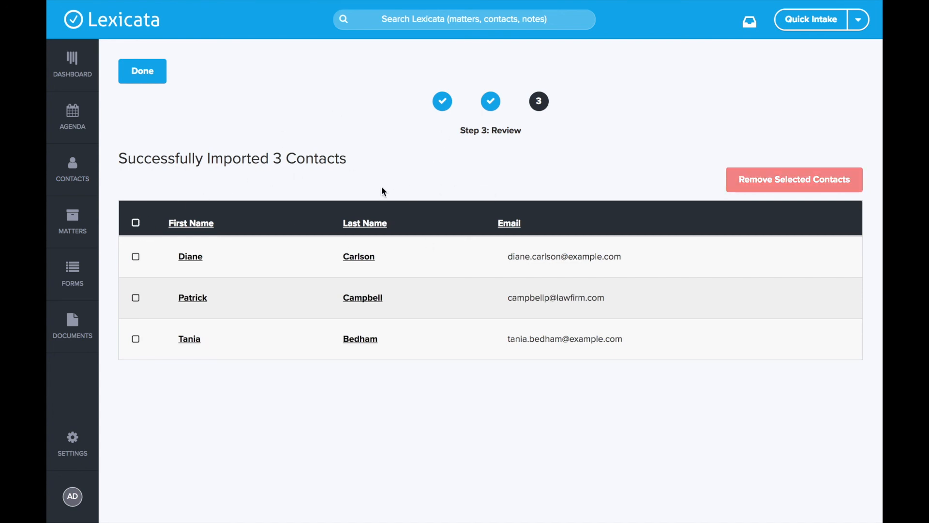
left_click(150, 75)
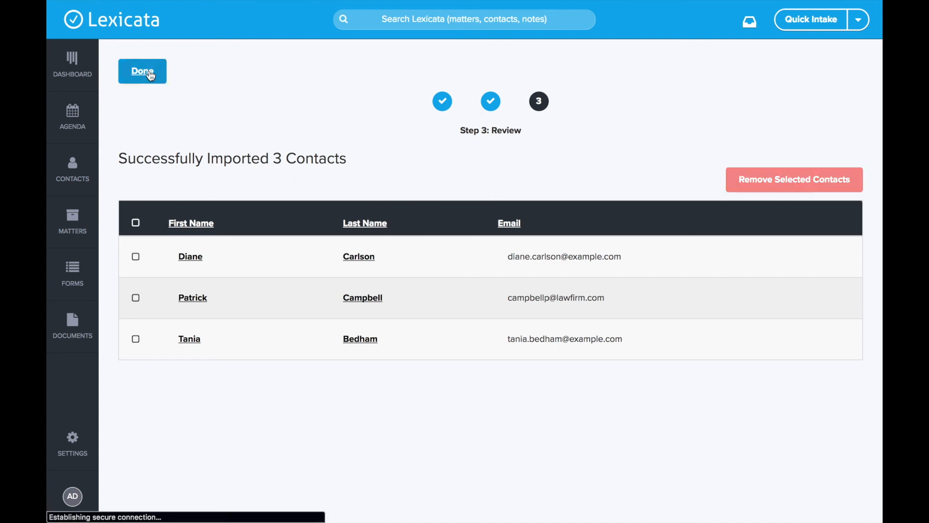